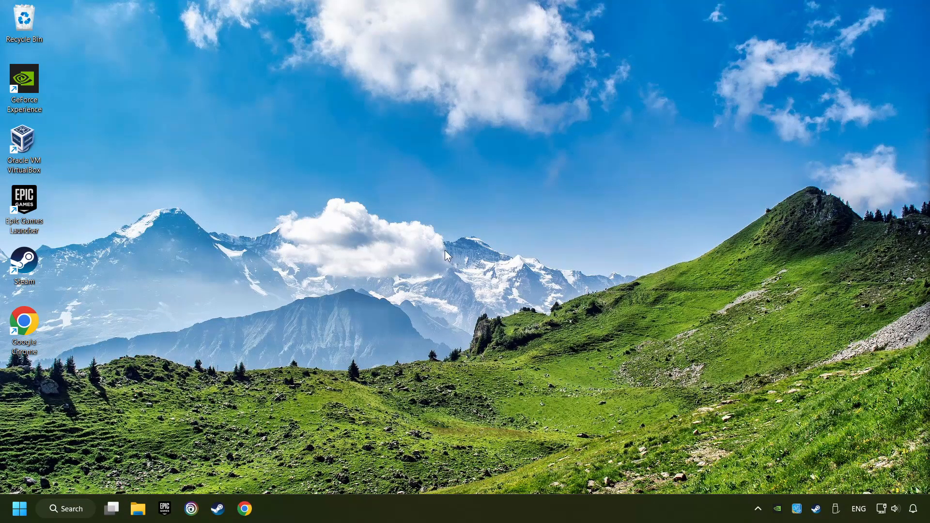
# Launch Device Manager from Windows search and expand the Display adapters category.
pyautogui.click(64, 509)
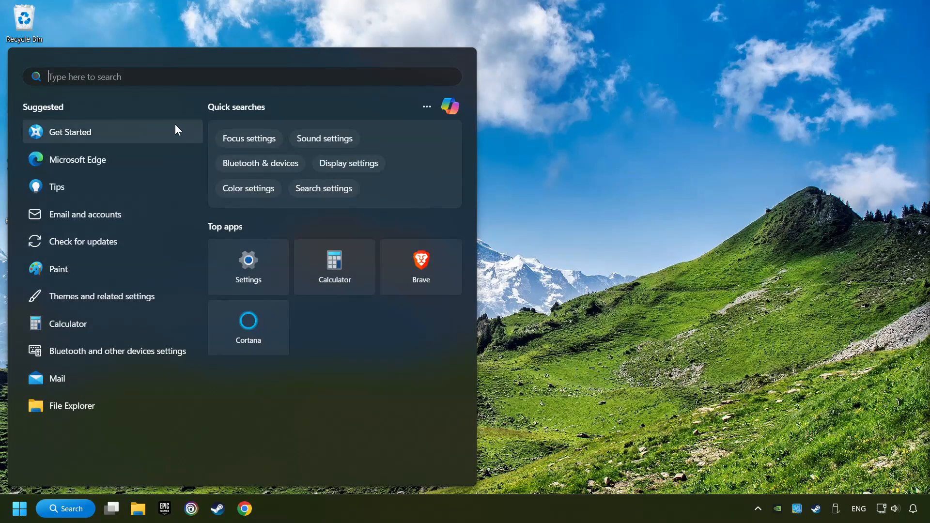
pyautogui.write('device m')
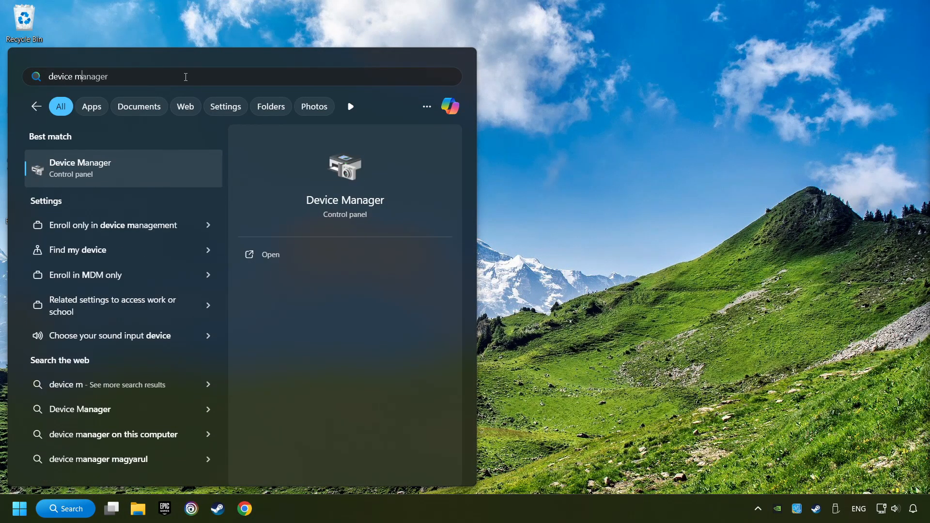
pyautogui.write('anager')
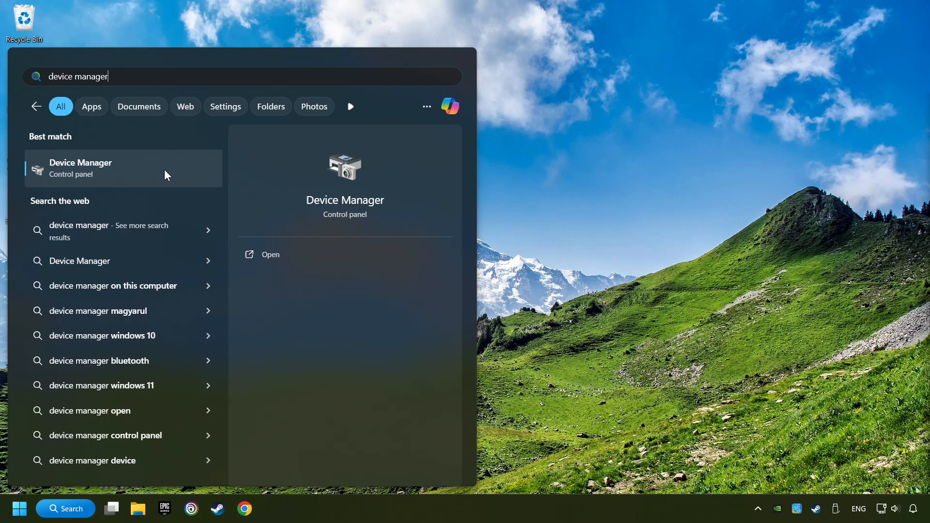
pyautogui.click(192, 169)
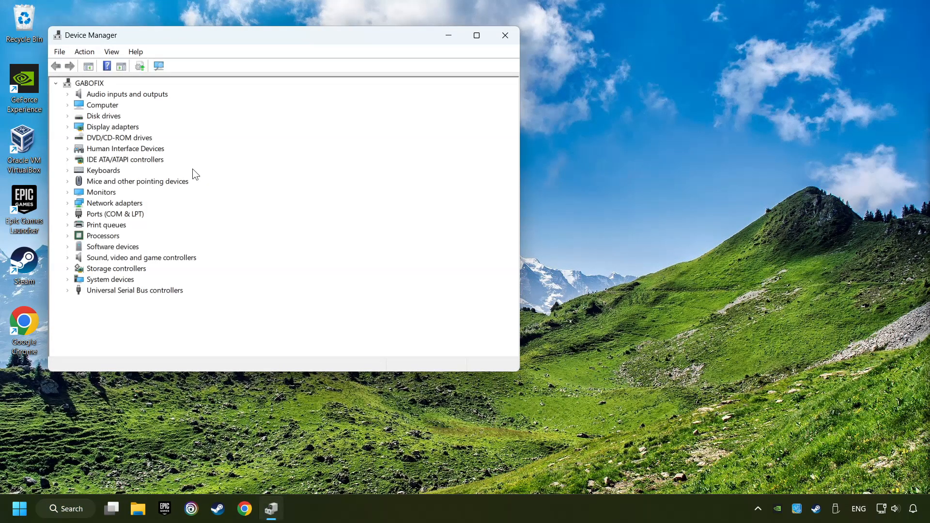
pyautogui.moveTo(259, 36); pyautogui.dragTo(411, 95)
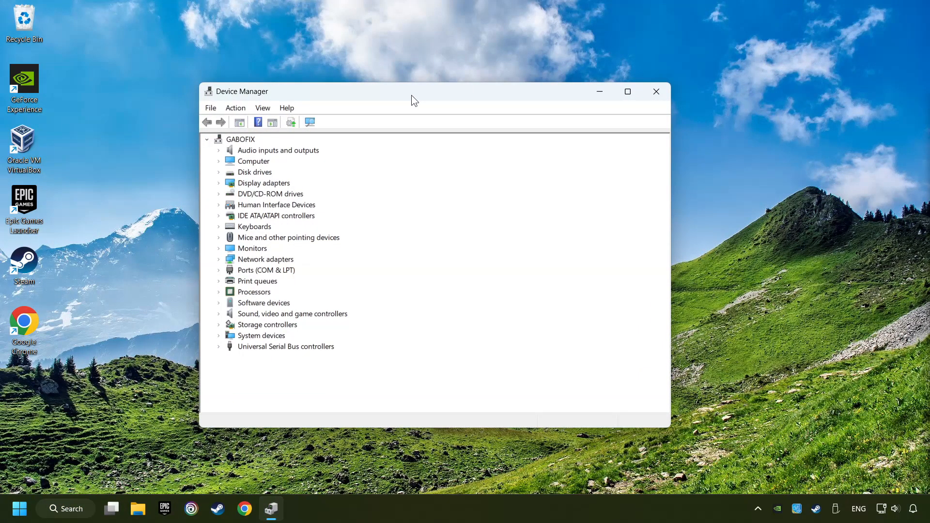
pyautogui.click(263, 184)
pyautogui.click(218, 184)
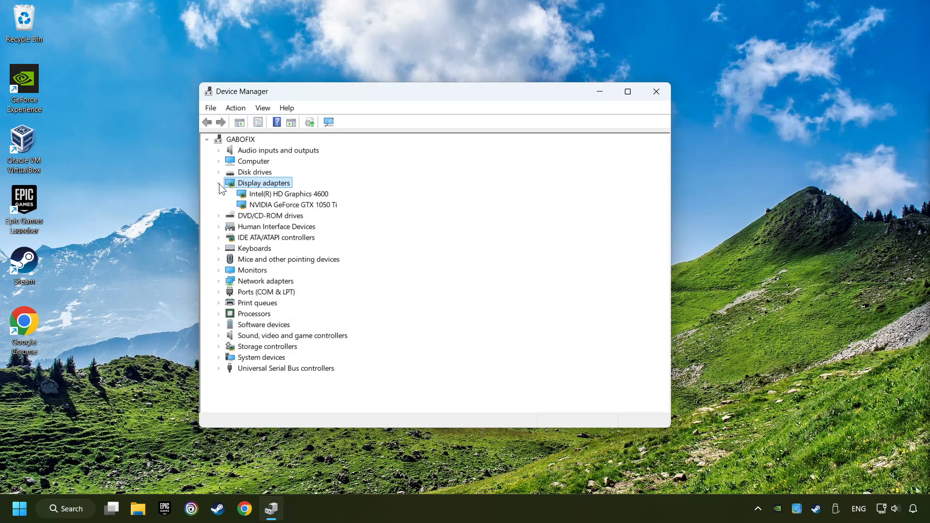
# Run an automatic driver search for the NVIDIA GeForce GTX 1050 Ti and dismiss the already-up-to-date result.
pyautogui.click(241, 205)
pyautogui.rightClick(288, 204)
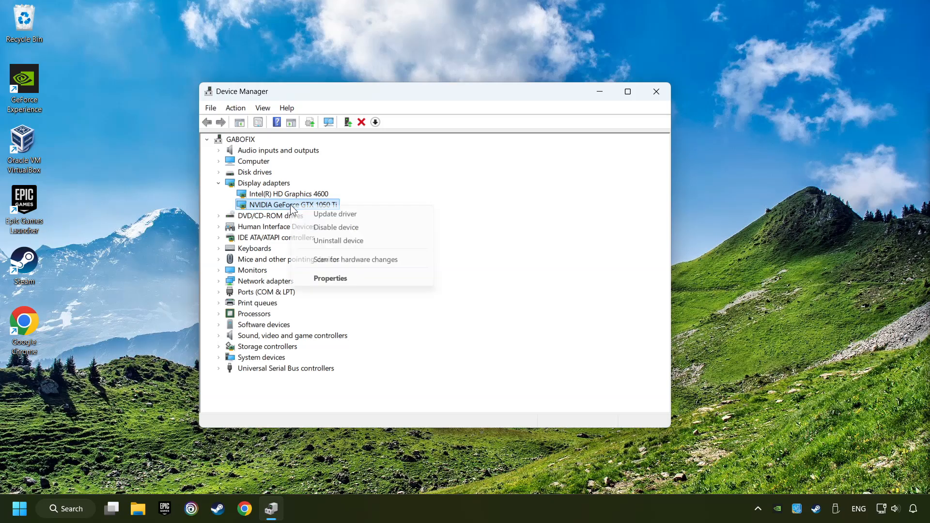
pyautogui.click(372, 212)
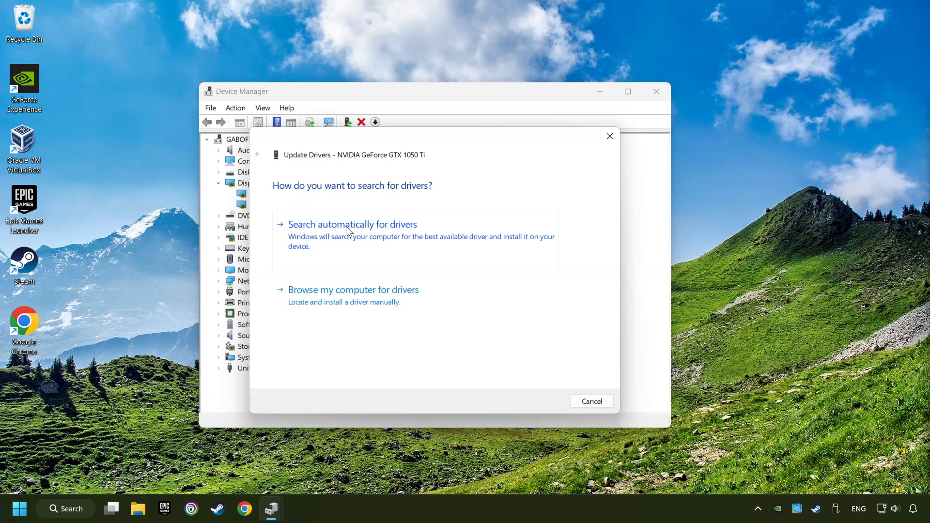
pyautogui.click(363, 231)
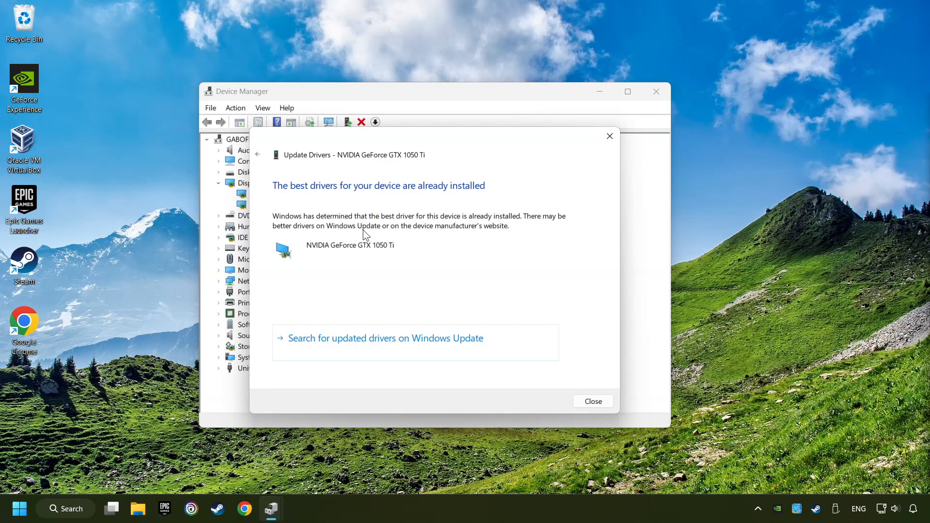
pyautogui.click(593, 401)
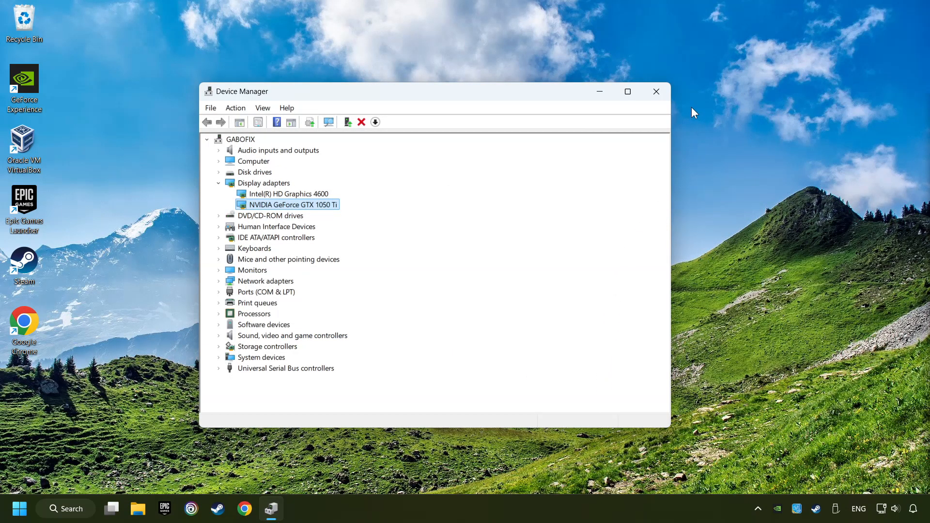
# Close Device Manager and search Google in Chrome for 'nvidia geforce driver download'.
pyautogui.click(655, 93)
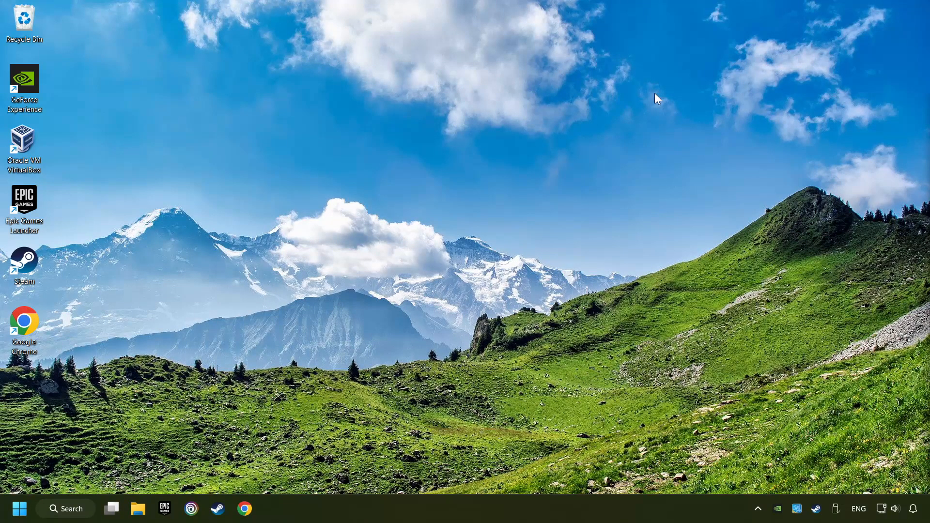
pyautogui.click(244, 509)
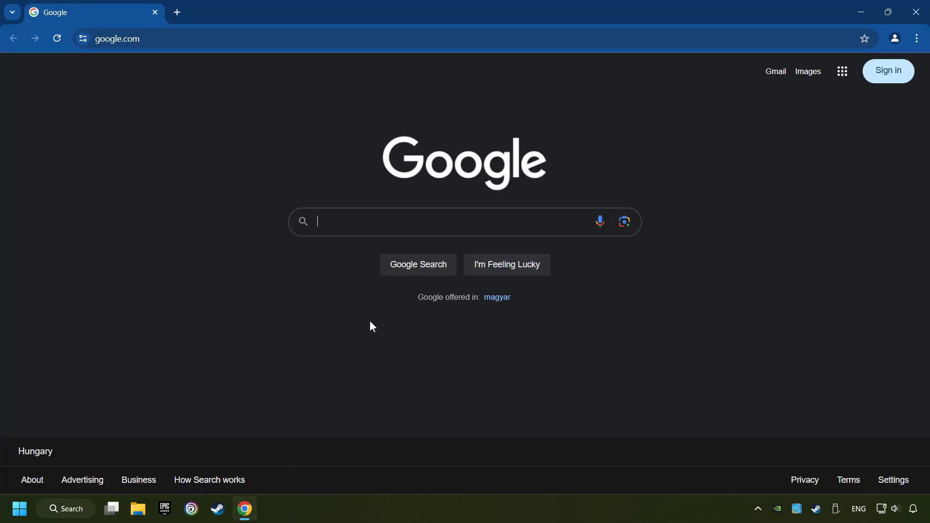
pyautogui.write('n')
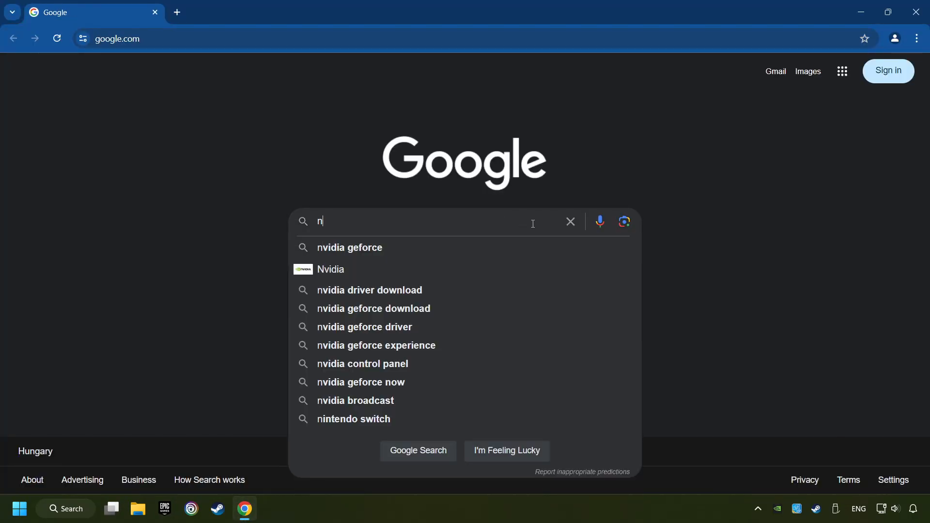
pyautogui.write('vidia gefo')
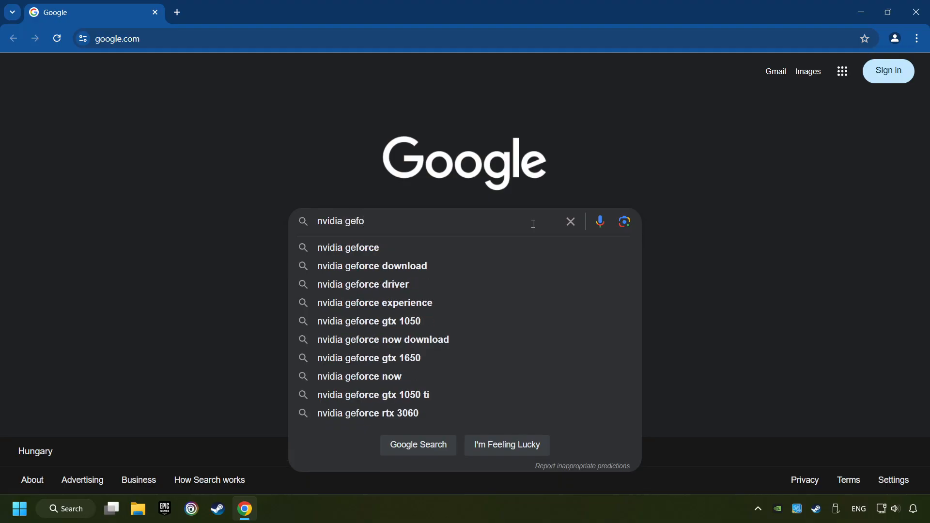
pyautogui.write('rce driver d')
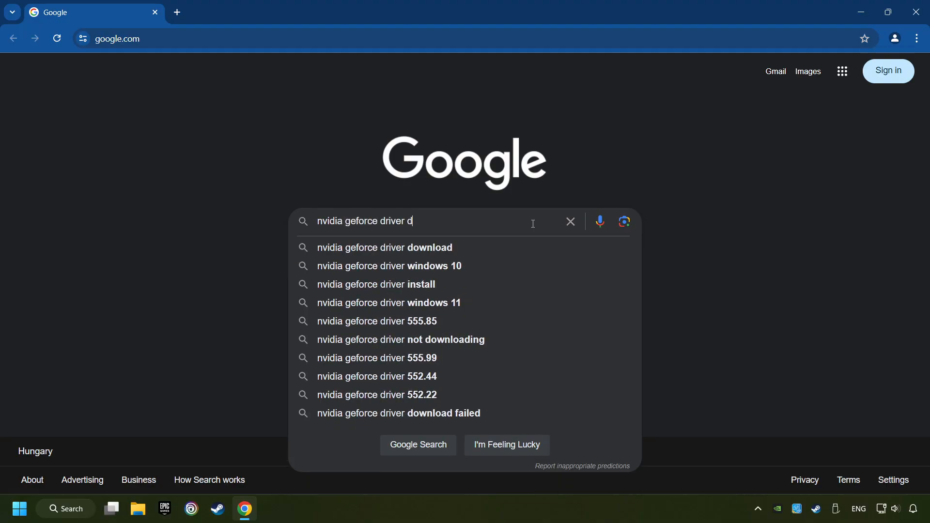
pyautogui.write('ownload')
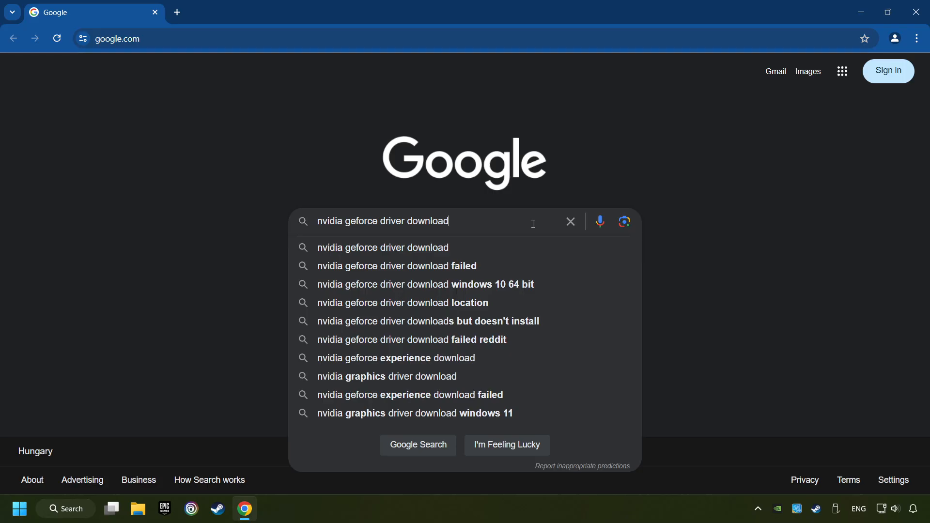
pyautogui.press('Return')
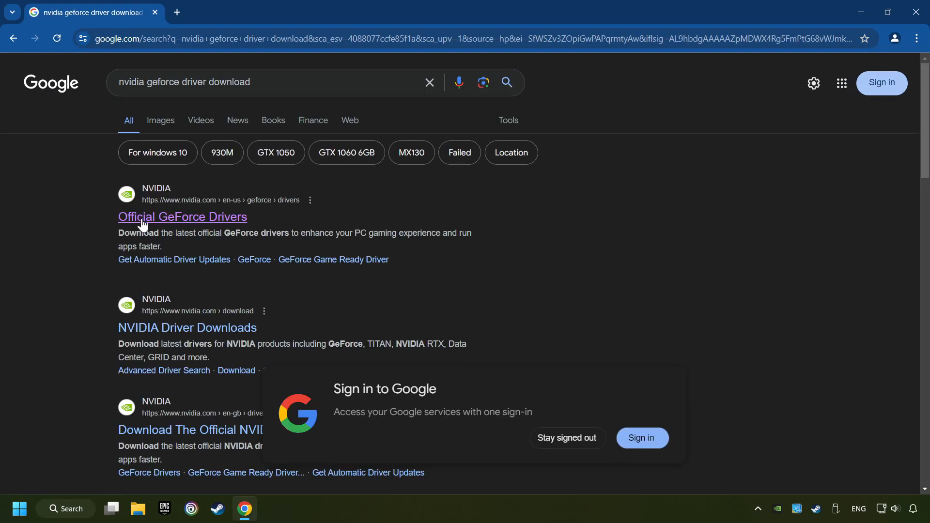
# From the official GeForce Drivers page download the GeForce Experience installer, launch it and close Chrome.
pyautogui.click(178, 218)
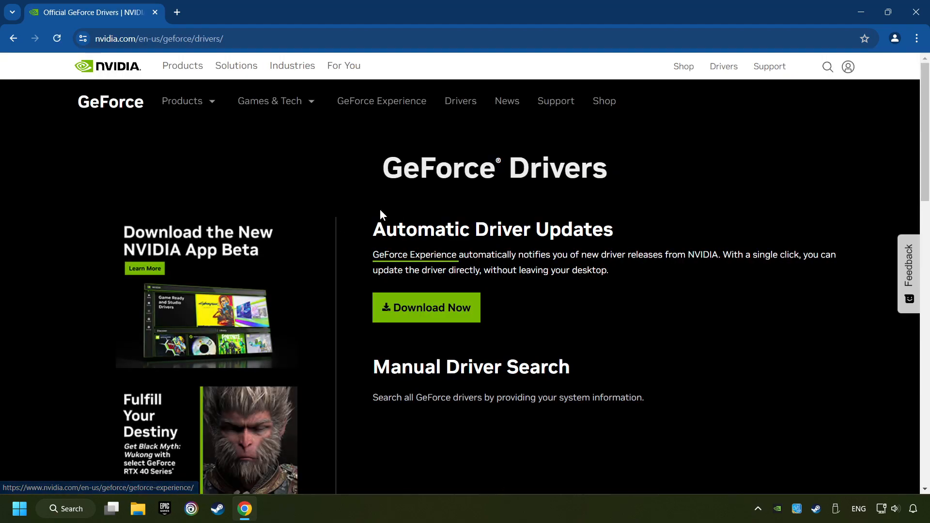
pyautogui.click(439, 313)
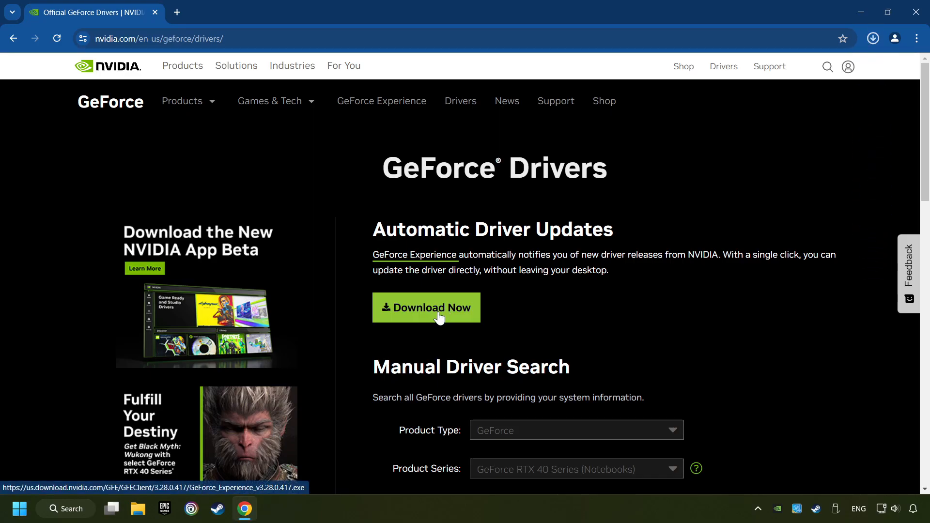
pyautogui.click(873, 39)
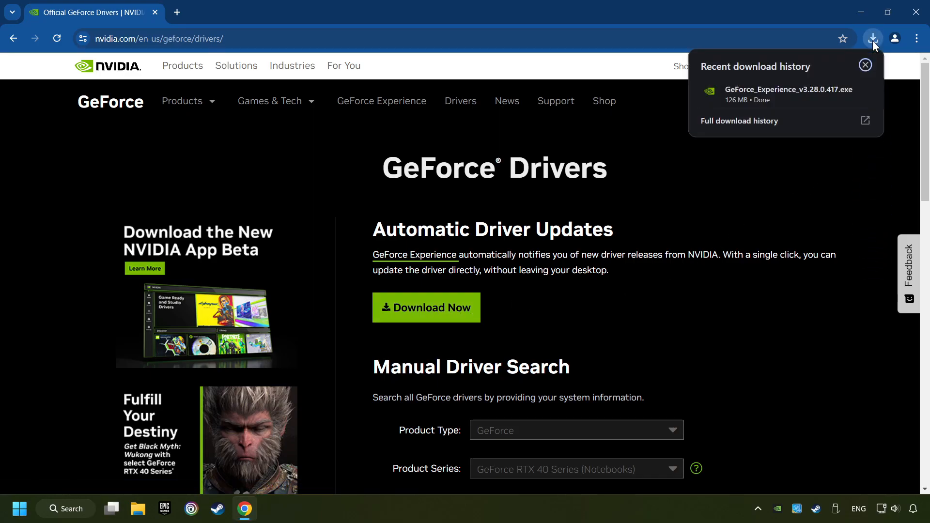
pyautogui.click(796, 91)
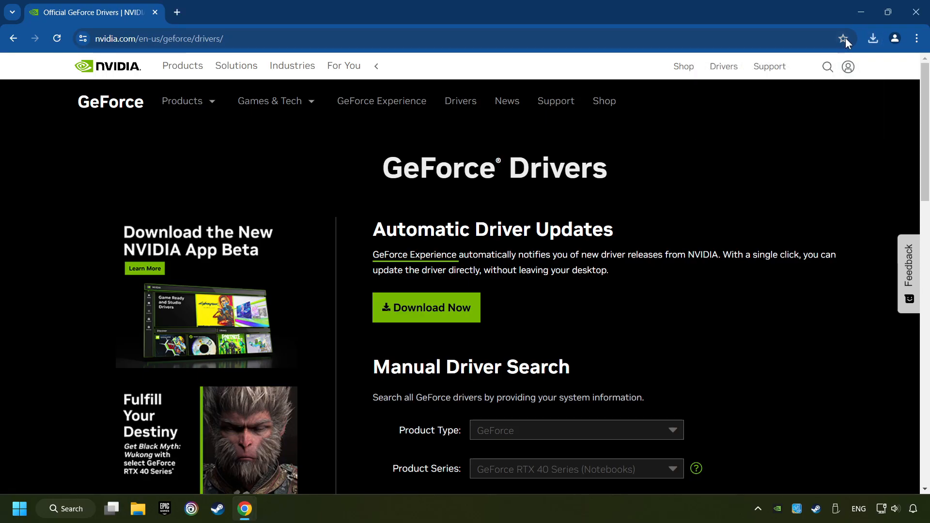
pyautogui.click(919, 16)
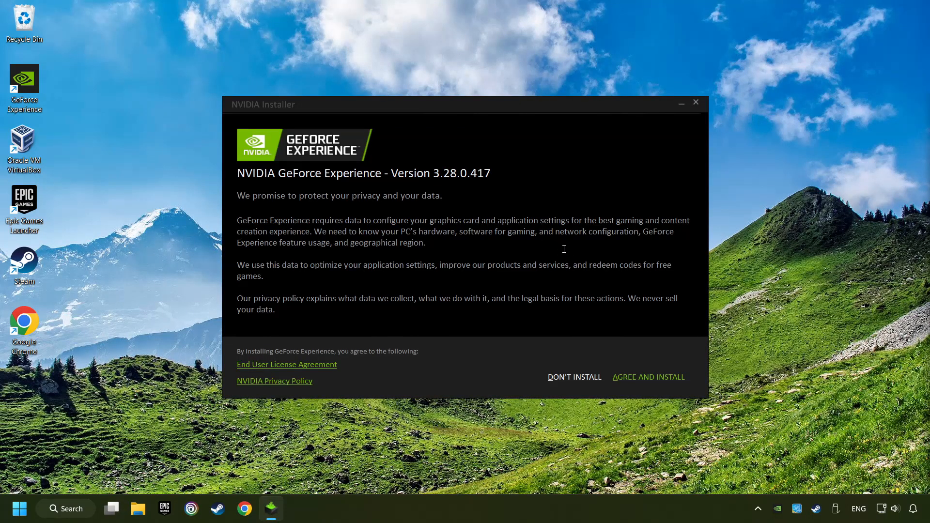
# Agree to the NVIDIA terms and install GeForce Experience.
pyautogui.click(680, 386)
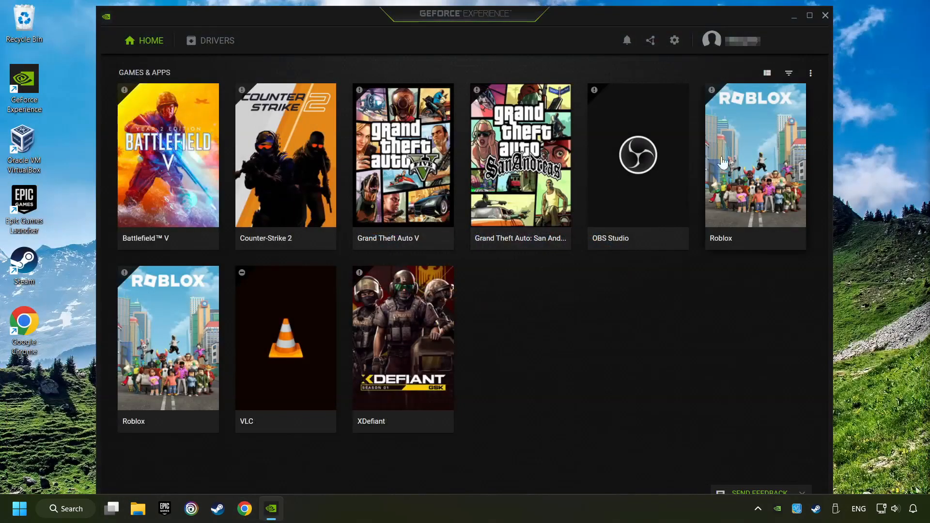
# Check for driver updates in GeForce Experience, confirming Game Ready Driver 556.12 is latest, then close it.
pyautogui.click(215, 42)
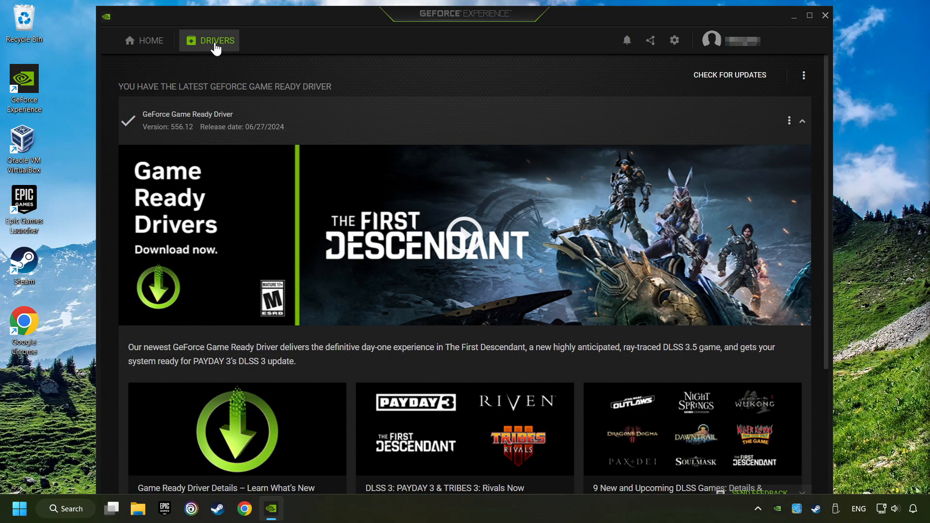
pyautogui.click(729, 75)
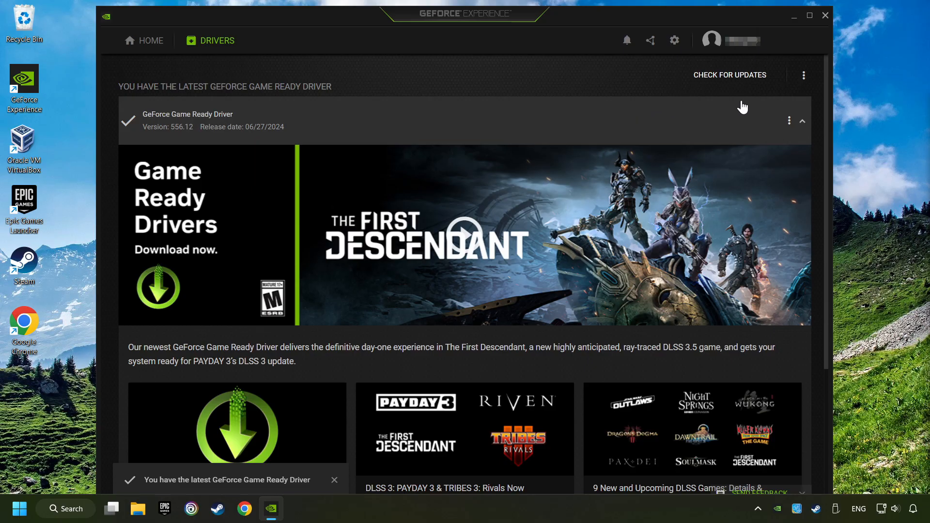
pyautogui.click(825, 14)
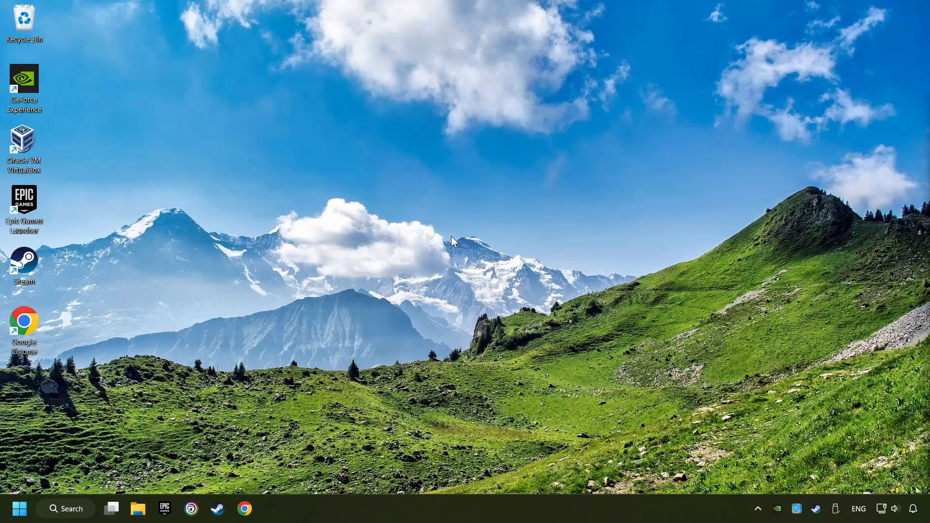
# Reach the Graphics settings page from Windows search.
pyautogui.click(71, 508)
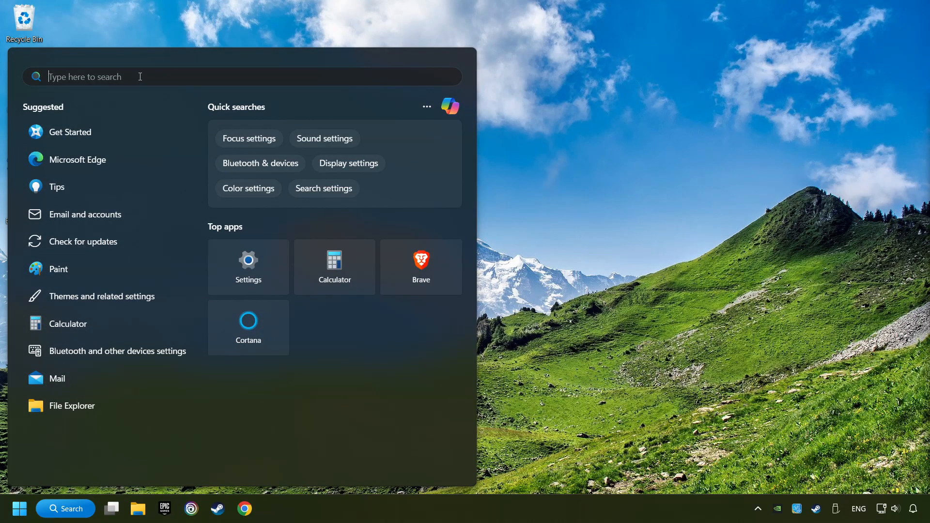
pyautogui.write('graphics s')
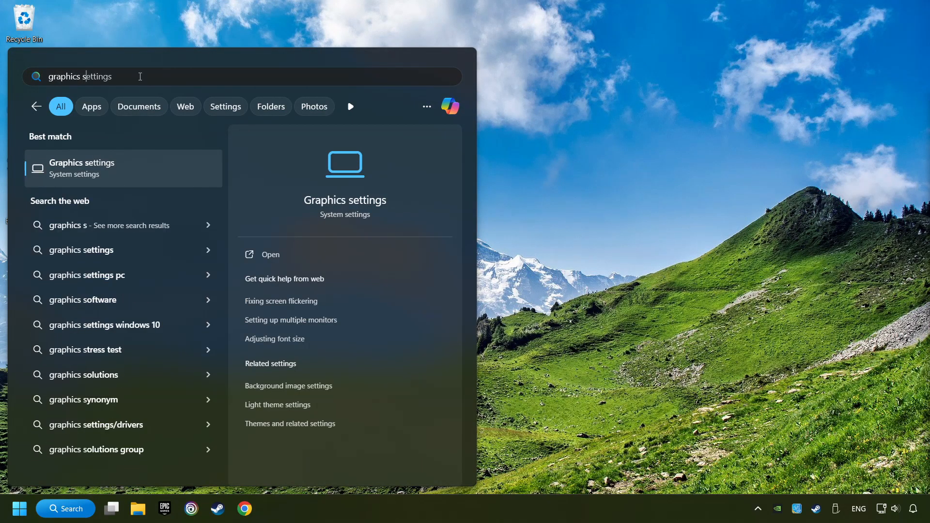
pyautogui.write('ettings')
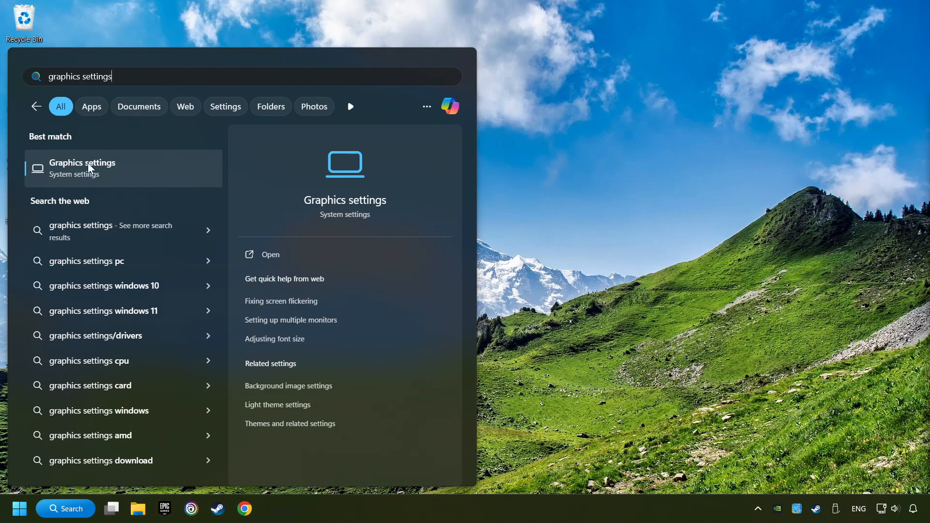
pyautogui.click(103, 170)
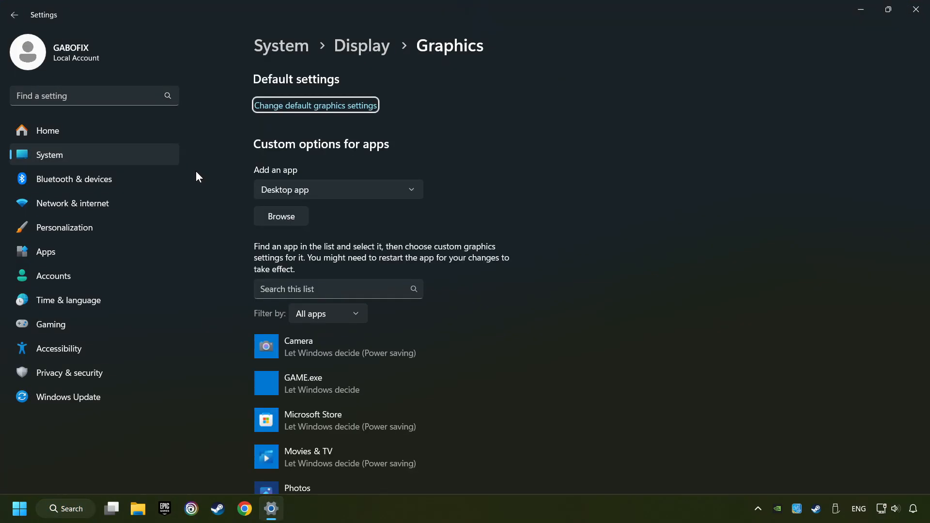
pyautogui.scroll(-1, 203, 182)
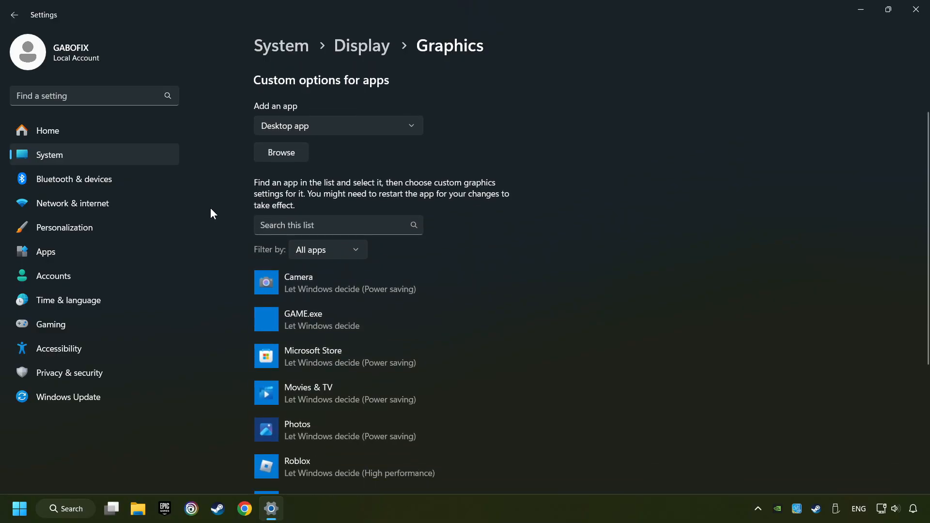
pyautogui.scroll(-1, 211, 208)
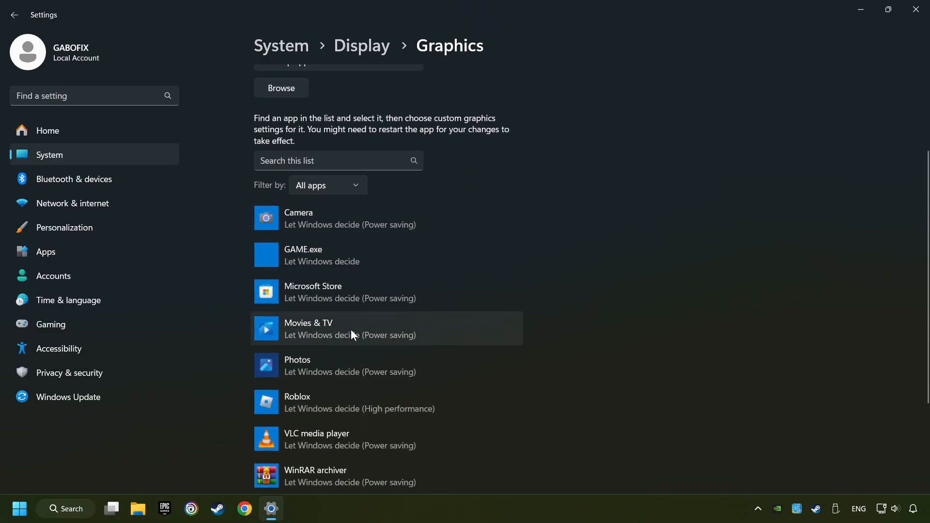
pyautogui.scroll(2, 202, 225)
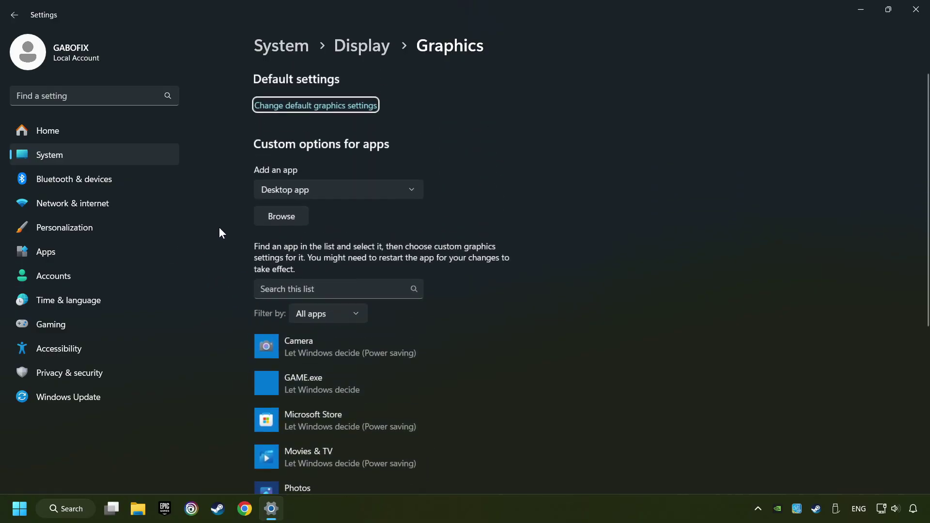
# Save GAME.exe's graphics preference as High performance on the GTX 1050 Ti and close Settings.
pyautogui.click(290, 221)
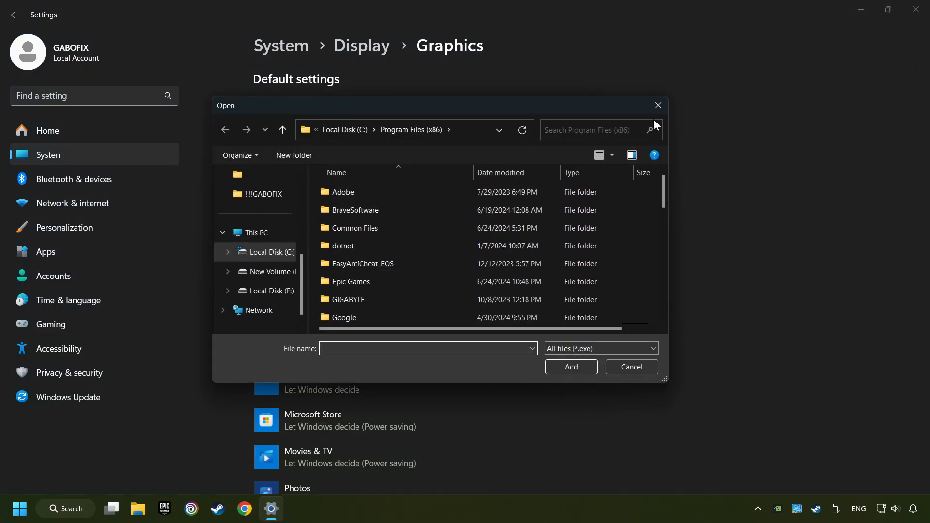
pyautogui.click(660, 107)
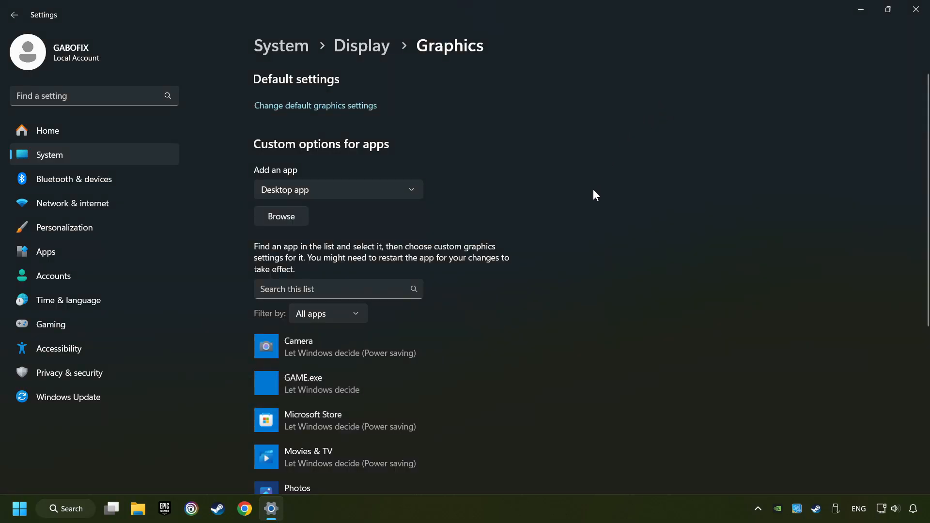
pyautogui.scroll(-2, 593, 189)
pyautogui.scroll(-1, 593, 189)
pyautogui.click(343, 257)
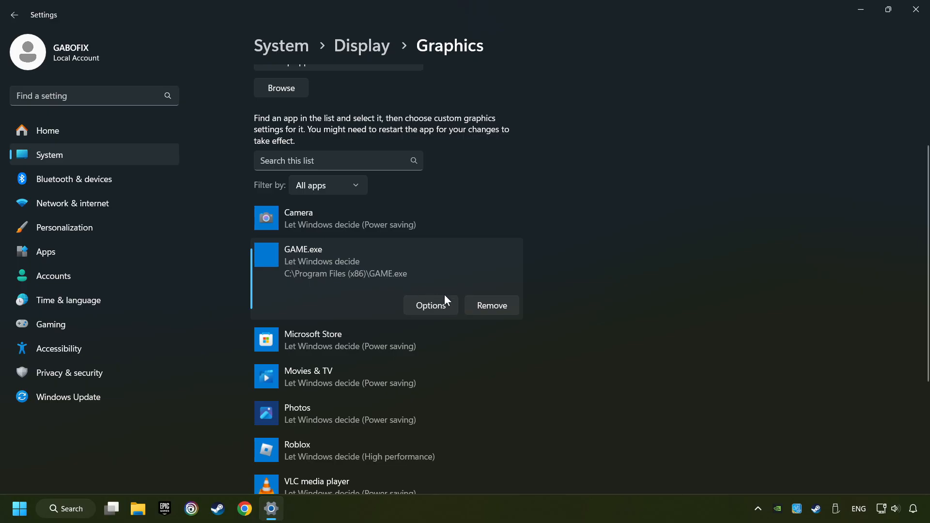
pyautogui.click(432, 305)
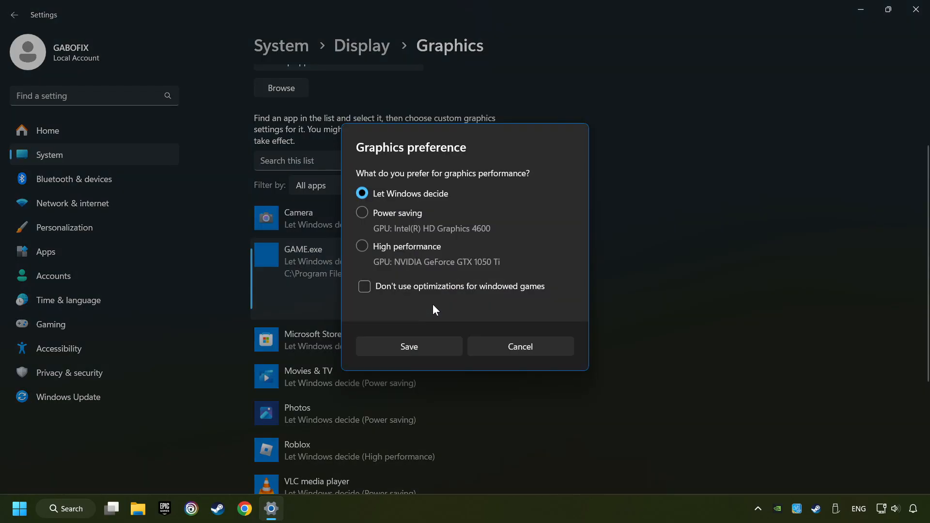
pyautogui.click(361, 246)
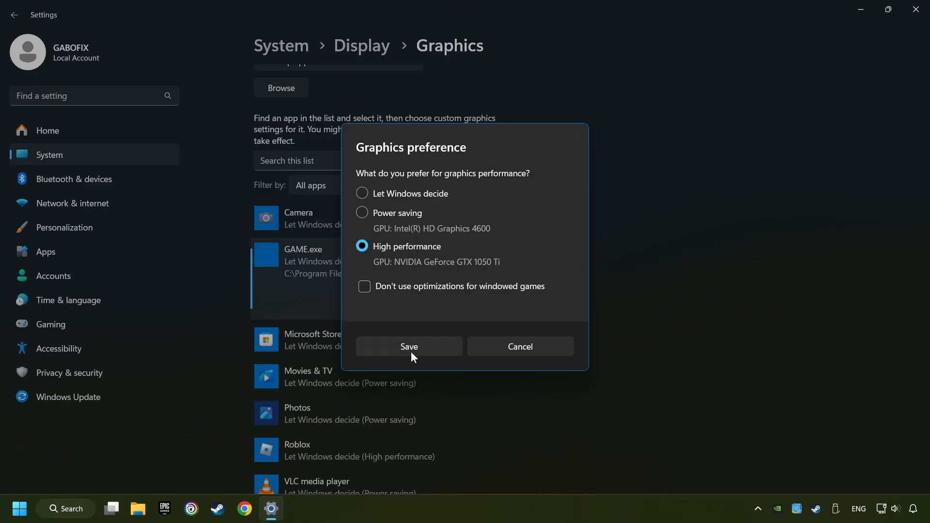
pyautogui.click(426, 346)
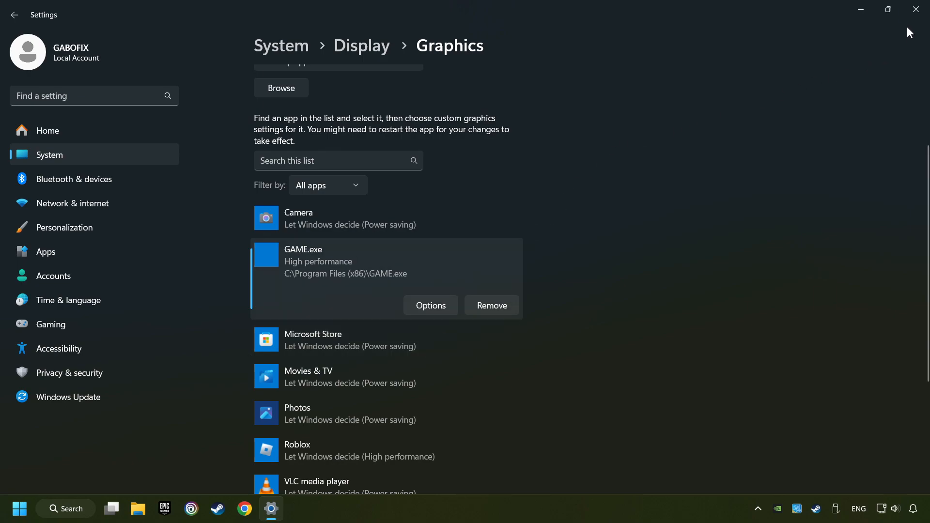
pyautogui.click(917, 12)
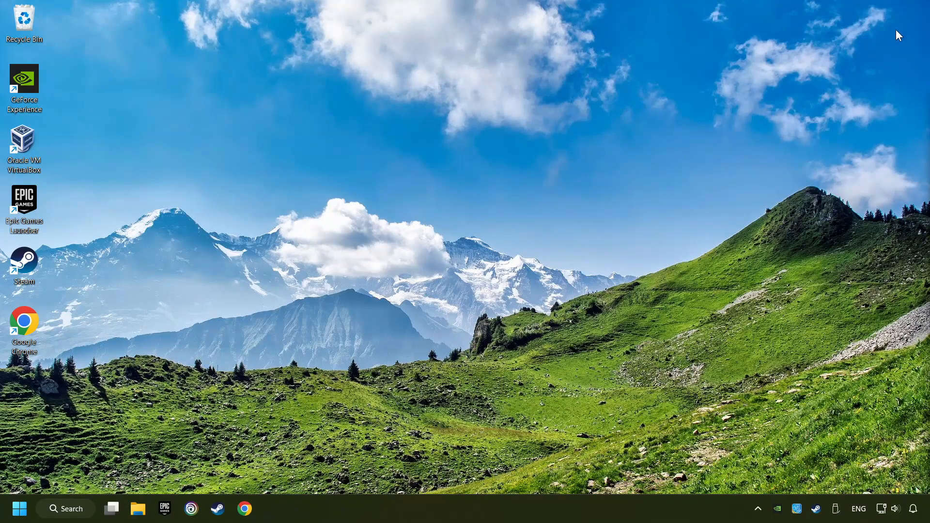
# From GAME's Steam properties Installed Files page, start verifying the integrity of game files.
pyautogui.click(218, 509)
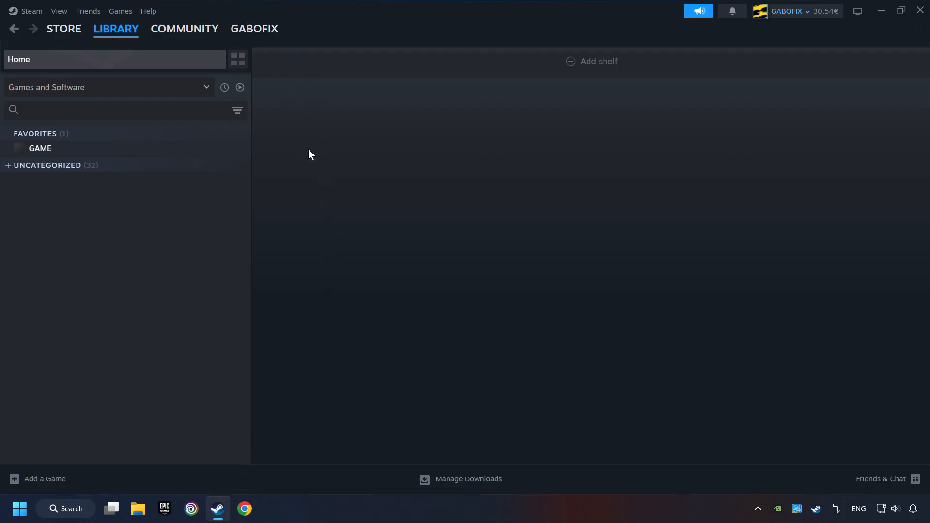
pyautogui.rightClick(204, 151)
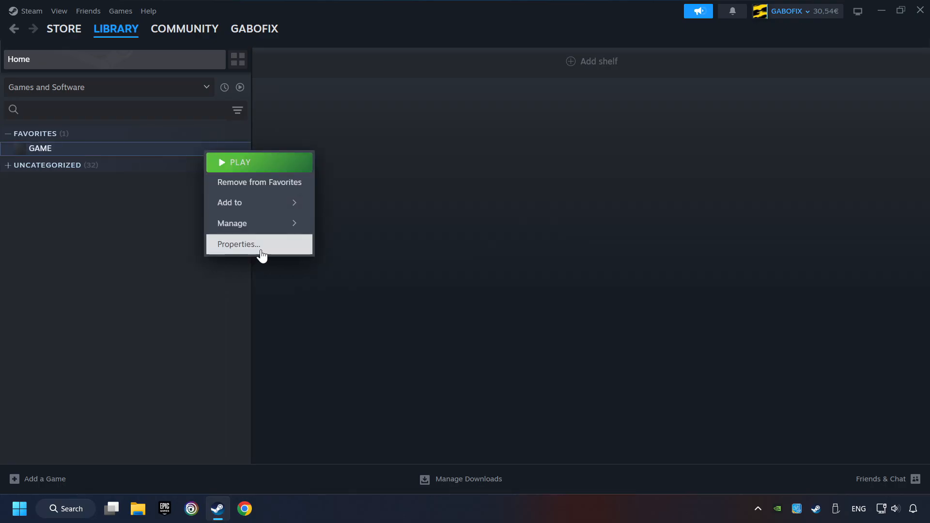
pyautogui.click(284, 245)
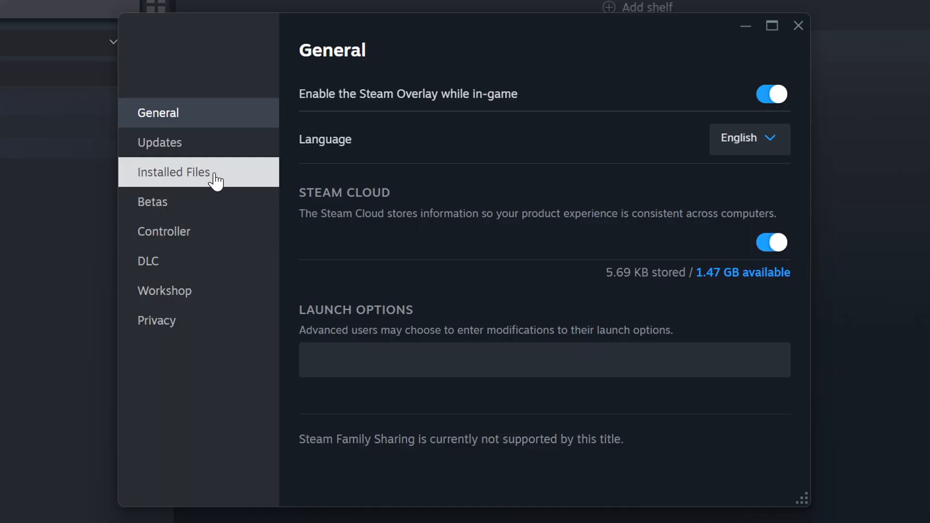
pyautogui.click(217, 179)
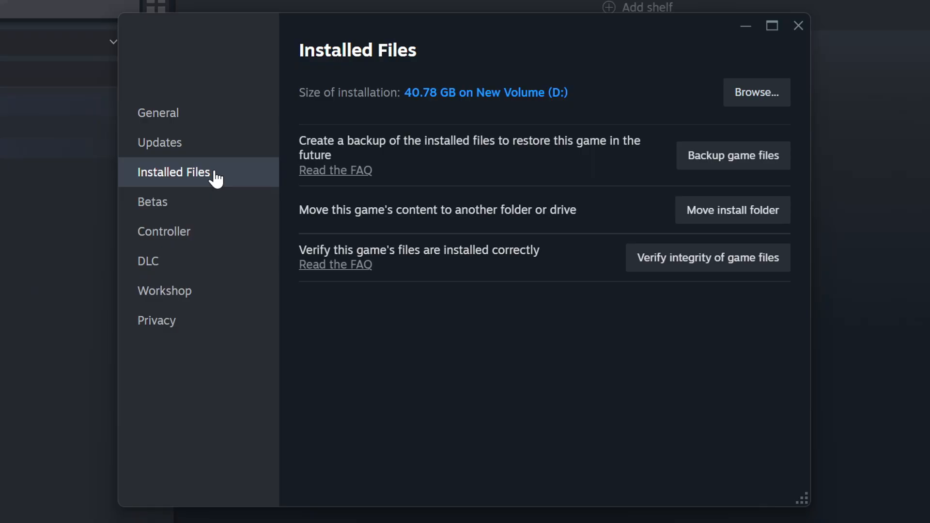
pyautogui.click(733, 270)
# Browse to GAME's install folder and bring up the shortcut's Compatibility properties.
pyautogui.click(757, 93)
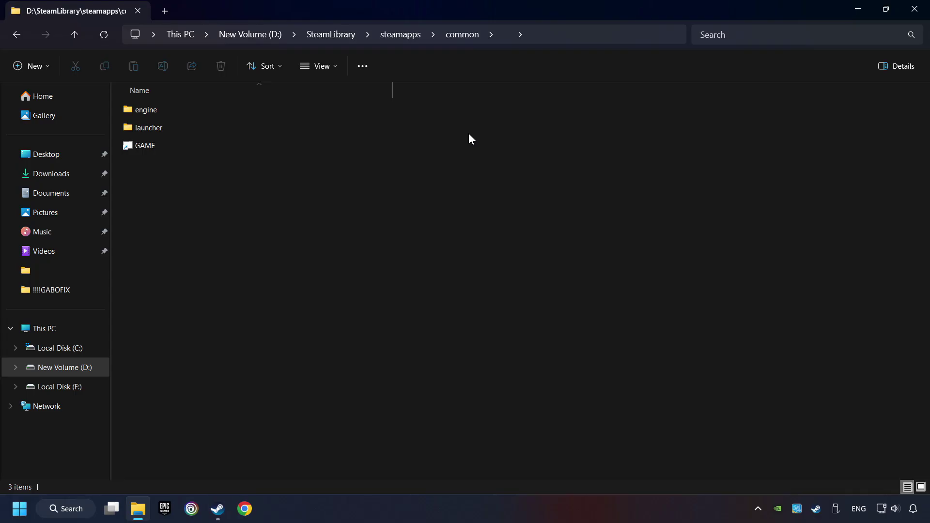
pyautogui.click(373, 145)
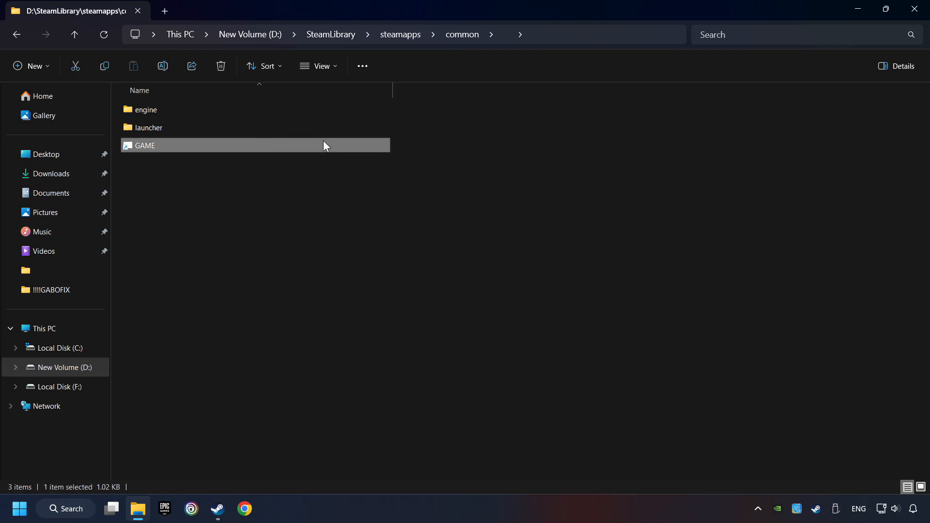
pyautogui.rightClick(296, 147)
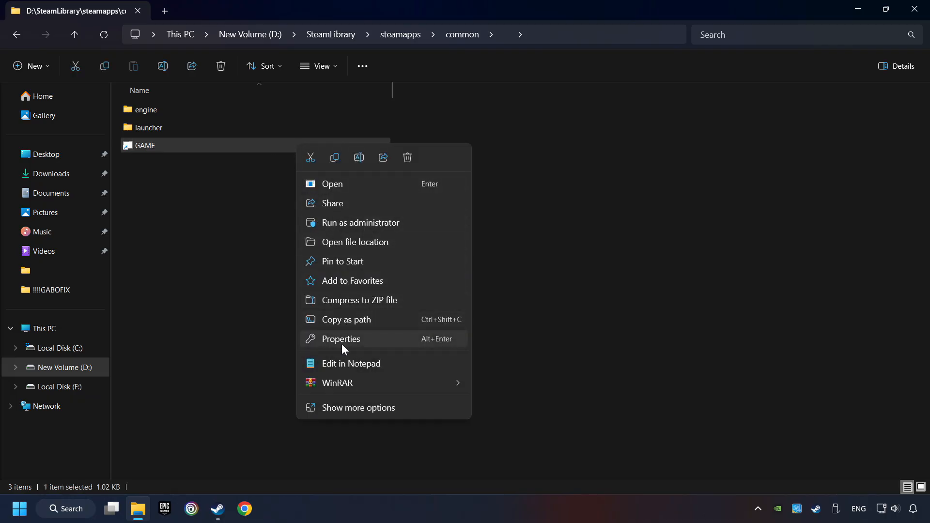
pyautogui.click(312, 339)
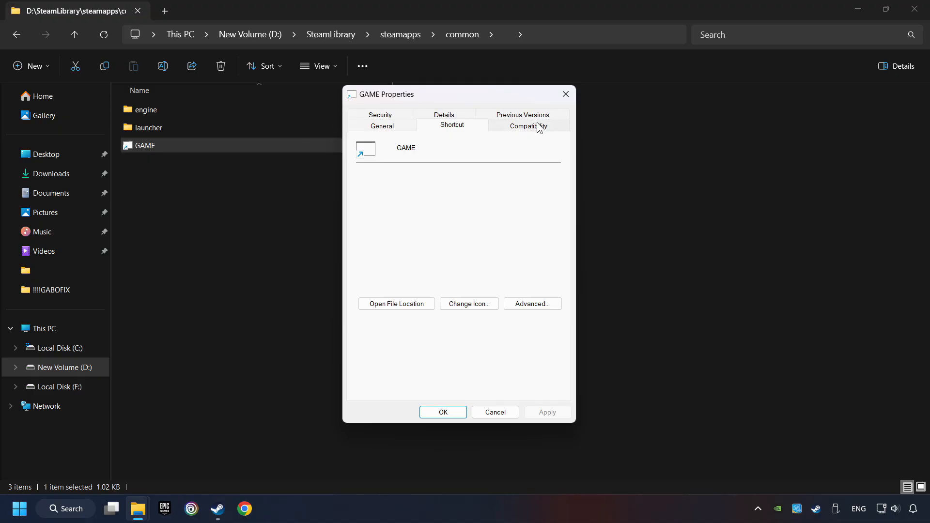
pyautogui.click(550, 126)
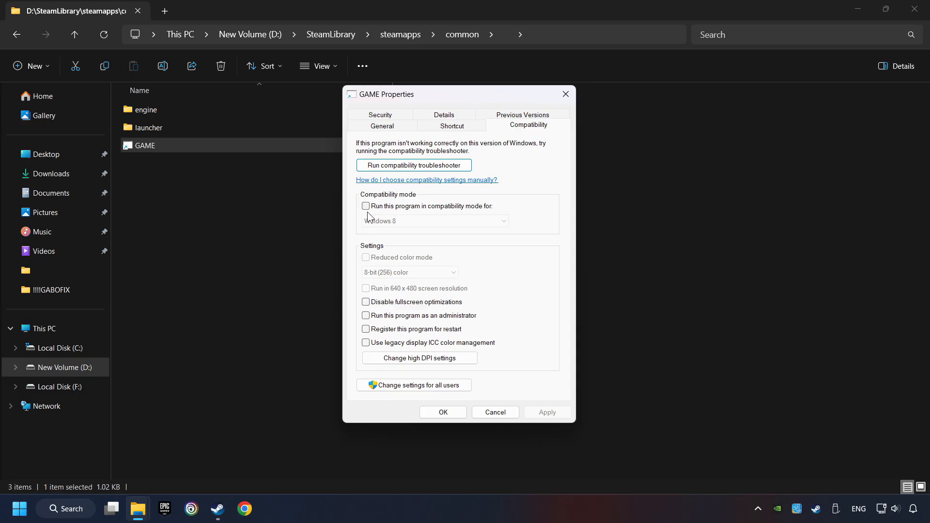
# Enable Windows 8 compatibility mode, disable fullscreen optimizations, run as administrator, and apply.
pyautogui.click(439, 207)
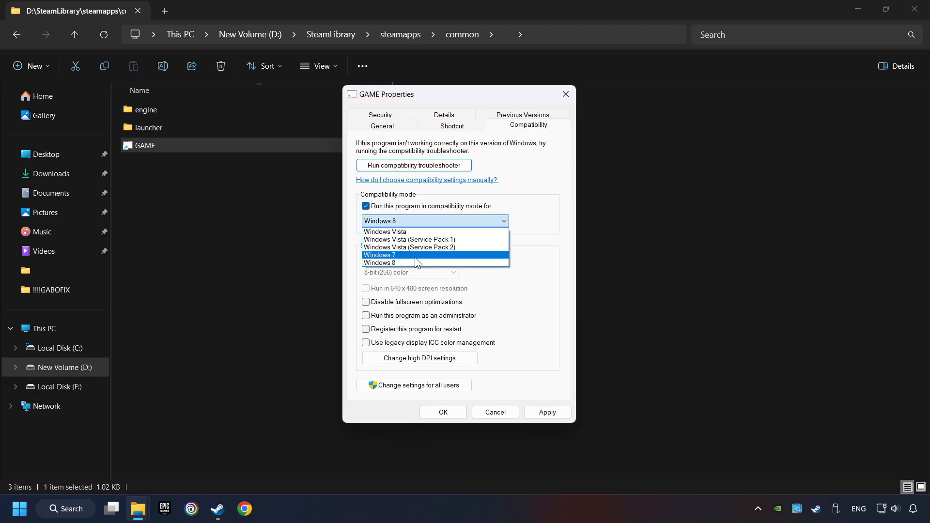
pyautogui.click(411, 263)
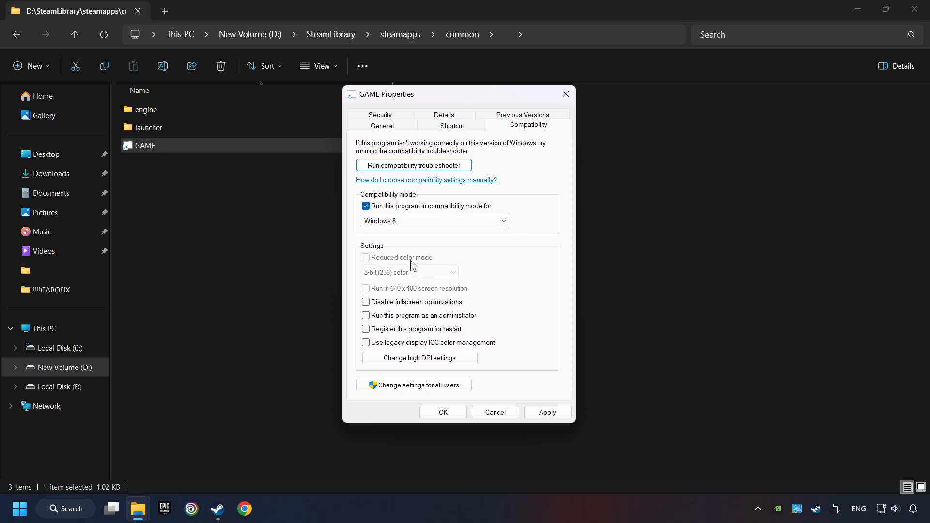
pyautogui.click(365, 302)
pyautogui.click(366, 315)
pyautogui.click(549, 412)
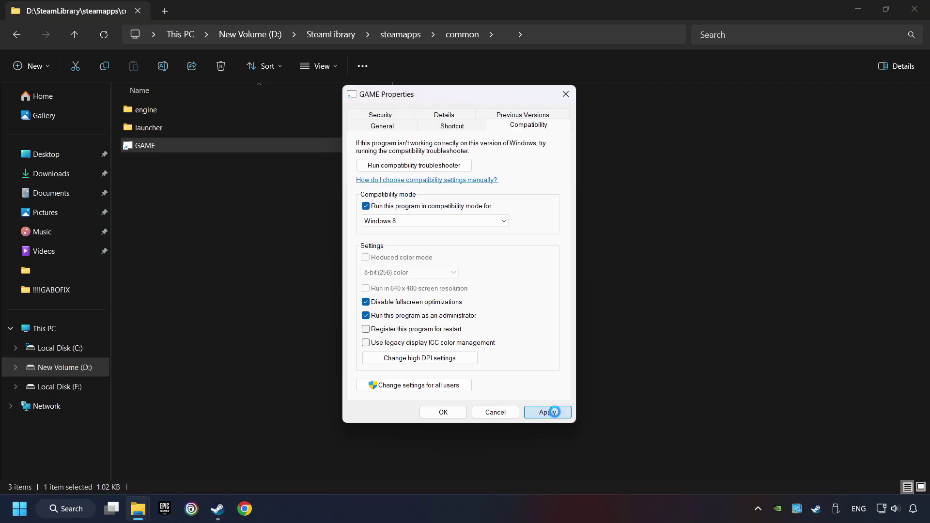
pyautogui.click(443, 412)
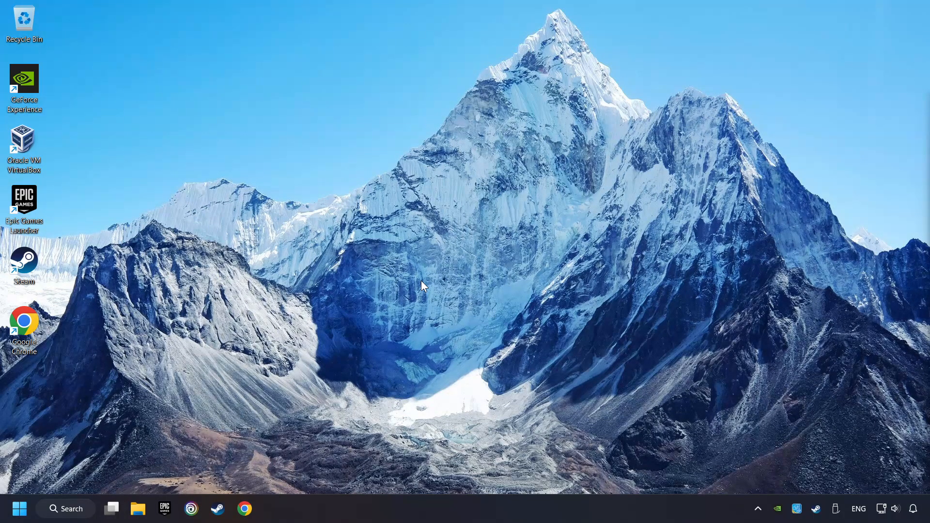
# Load Microsoft's DirectX download page and the Visual C++ redistributable page in separate Chrome tabs.
pyautogui.click(244, 508)
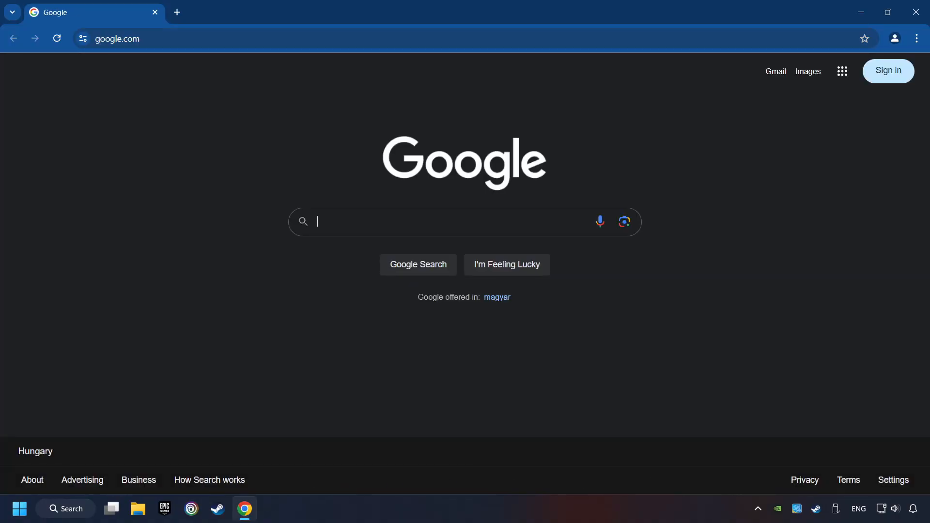
pyautogui.click(180, 39)
pyautogui.write('https://www.microsoft.com/en-US/download/details.aspx?id=35')
pyautogui.press('Return')
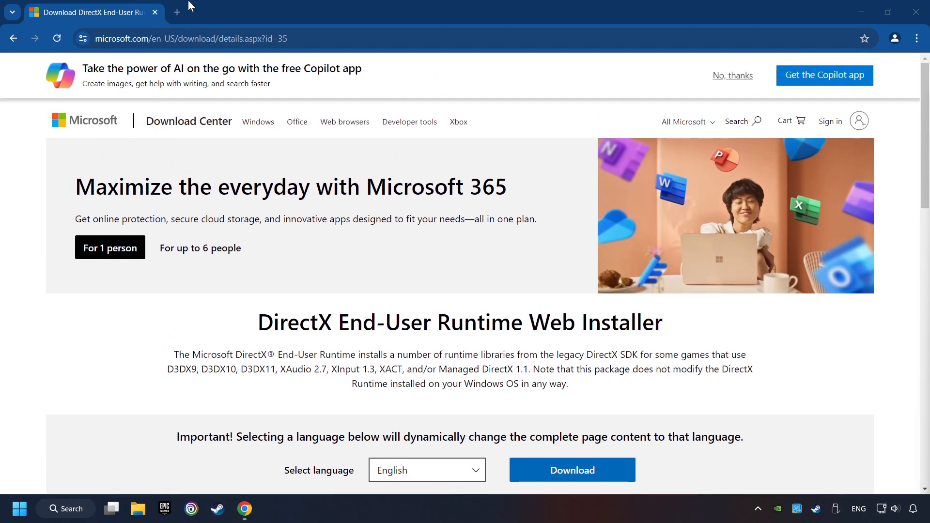
pyautogui.click(177, 12)
pyautogui.write('https://learn.microsoft.com/en-us/cpp/windows/latest-supported-vc-redist?view=msvc-160')
pyautogui.press('Return')
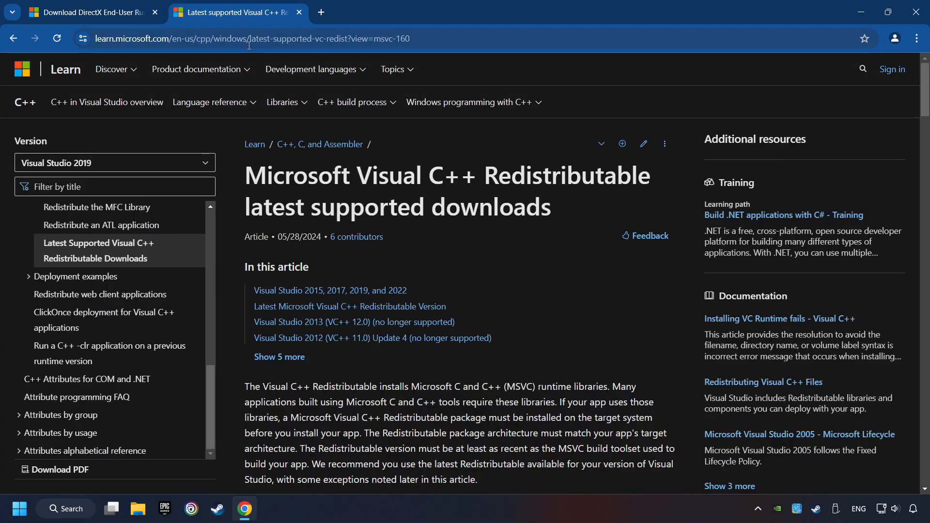
pyautogui.click(94, 12)
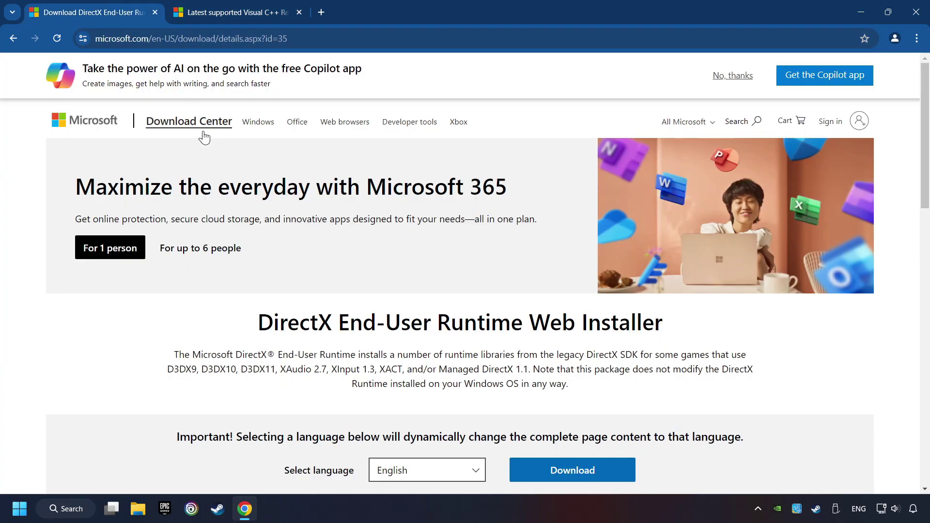
pyautogui.scroll(-1, 278, 253)
pyautogui.scroll(-1, 278, 252)
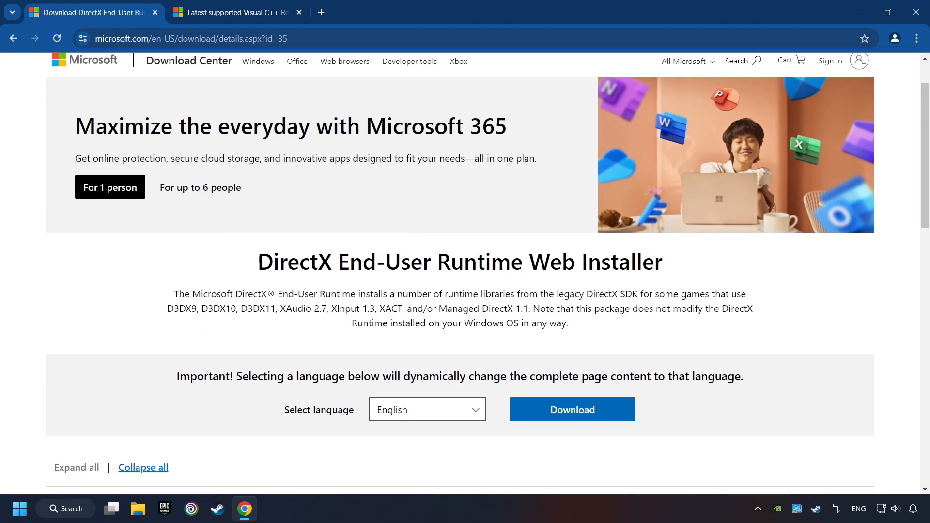
pyautogui.scroll(-1, 267, 260)
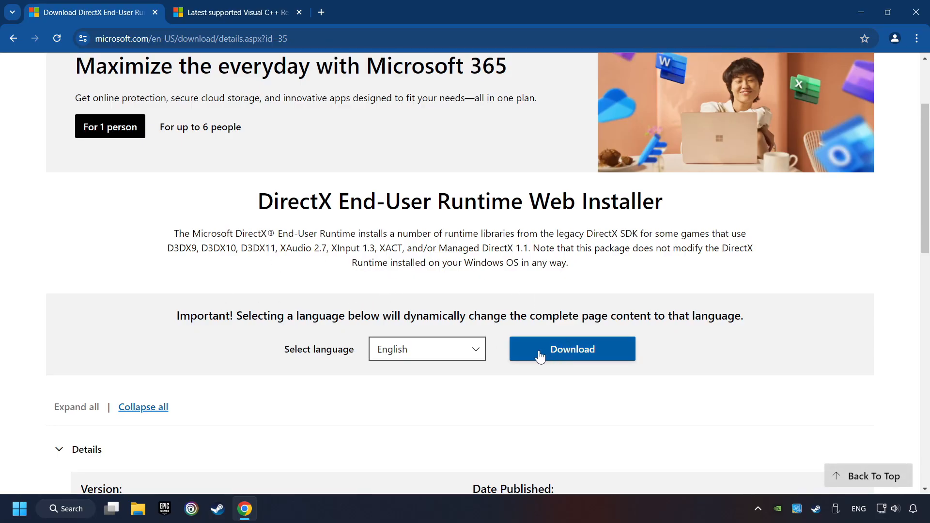
# Download dxwebsetup.exe and run the DirectX installer to completion with the Bing Bar offer skipped.
pyautogui.click(571, 349)
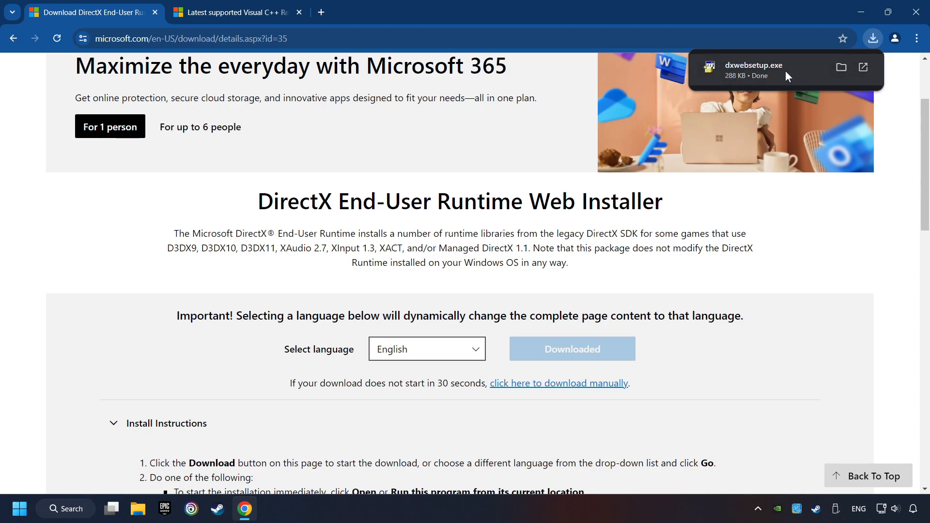
pyautogui.click(753, 69)
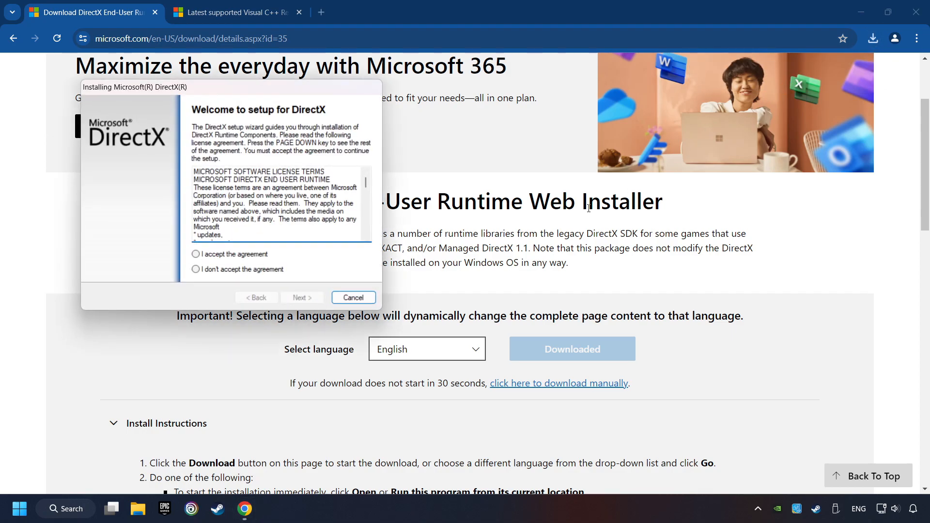
pyautogui.moveTo(313, 87); pyautogui.dragTo(541, 156)
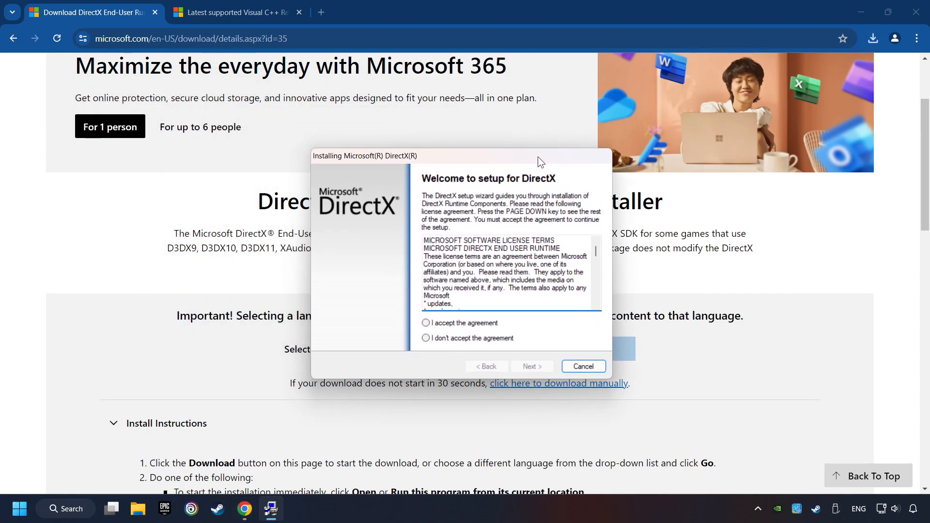
pyautogui.scroll(-2, 588, 291)
pyautogui.scroll(2, 509, 305)
pyautogui.click(482, 324)
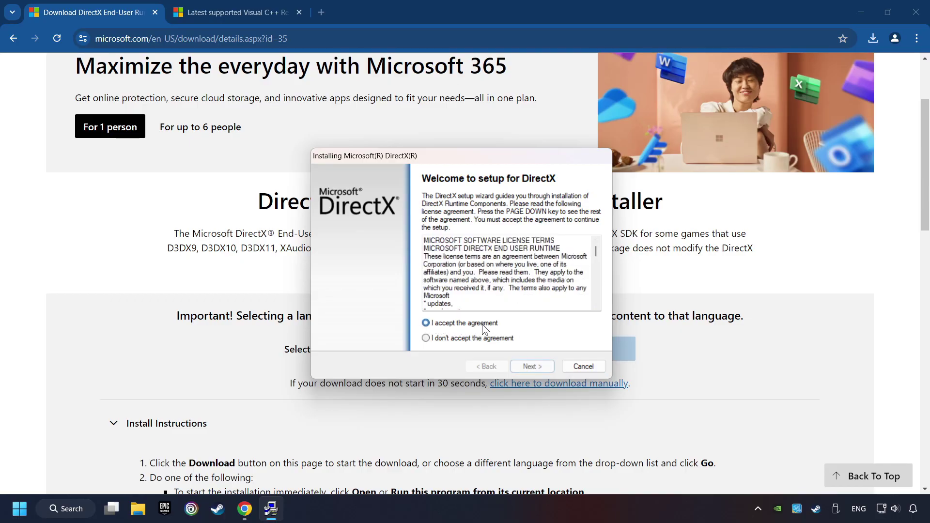
pyautogui.click(533, 367)
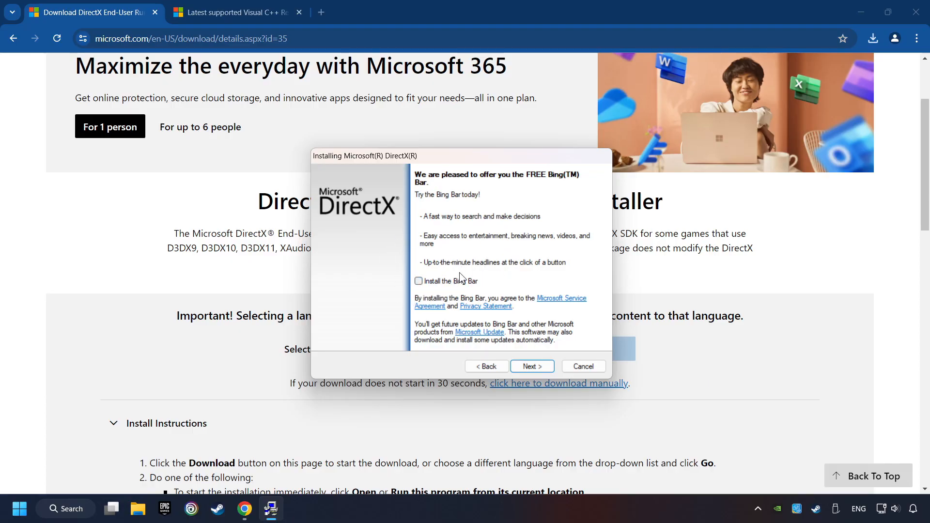
pyautogui.click(536, 368)
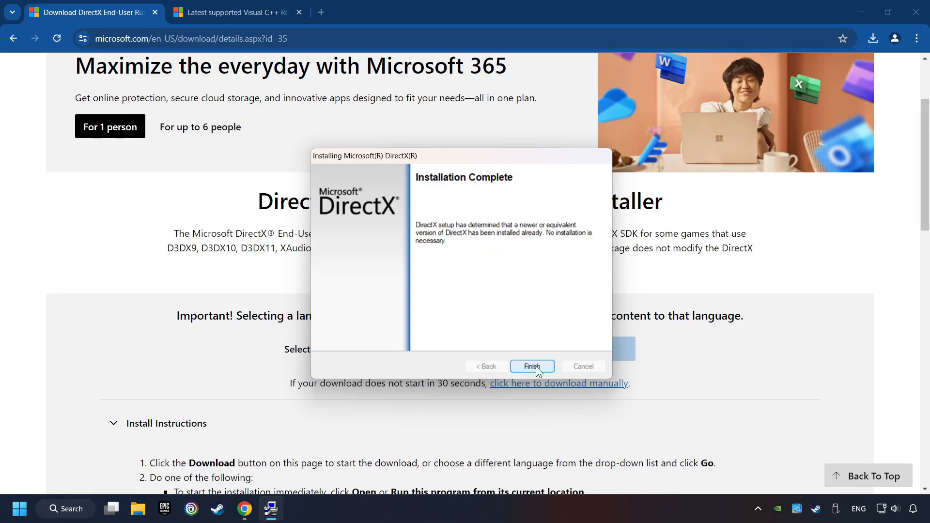
pyautogui.click(538, 365)
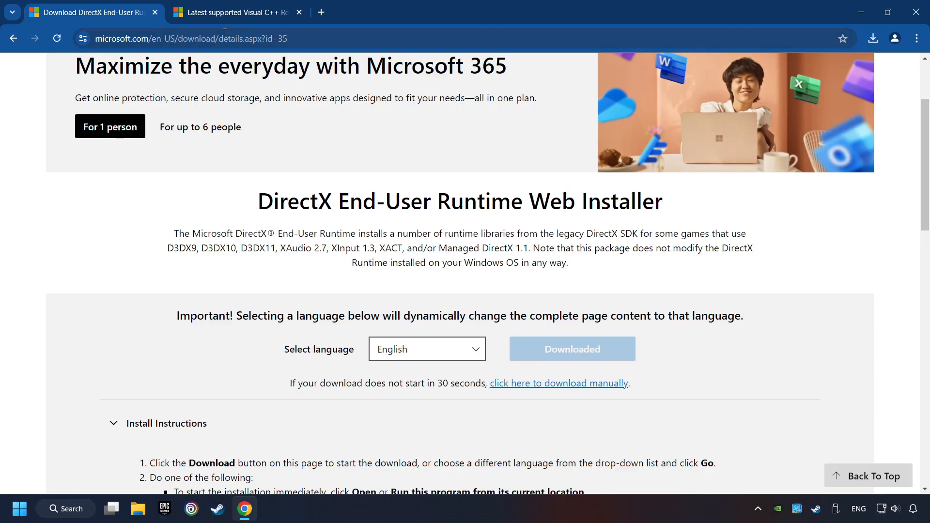
# Download the ARM64, x86 and x64 Visual C++ Redistributables from the Microsoft page.
pyautogui.click(233, 11)
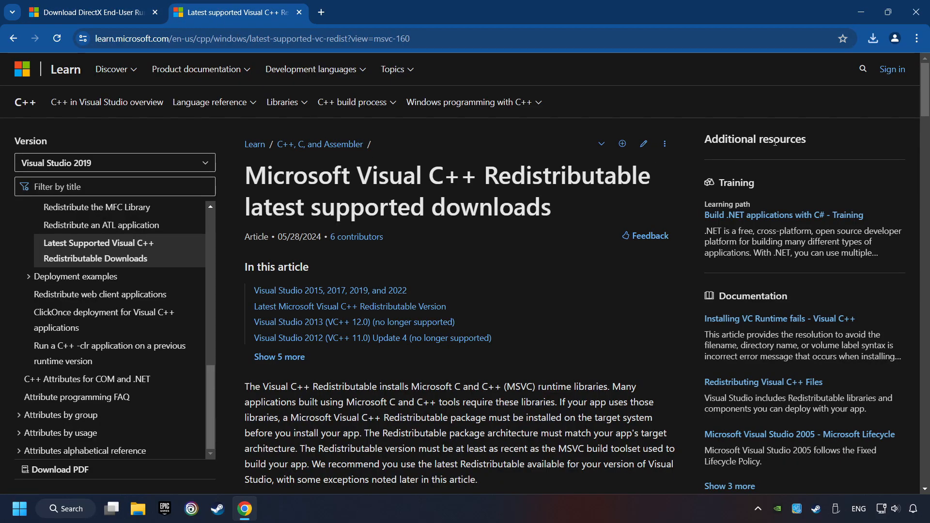
pyautogui.scroll(-6, 912, 98)
pyautogui.scroll(-5, 911, 101)
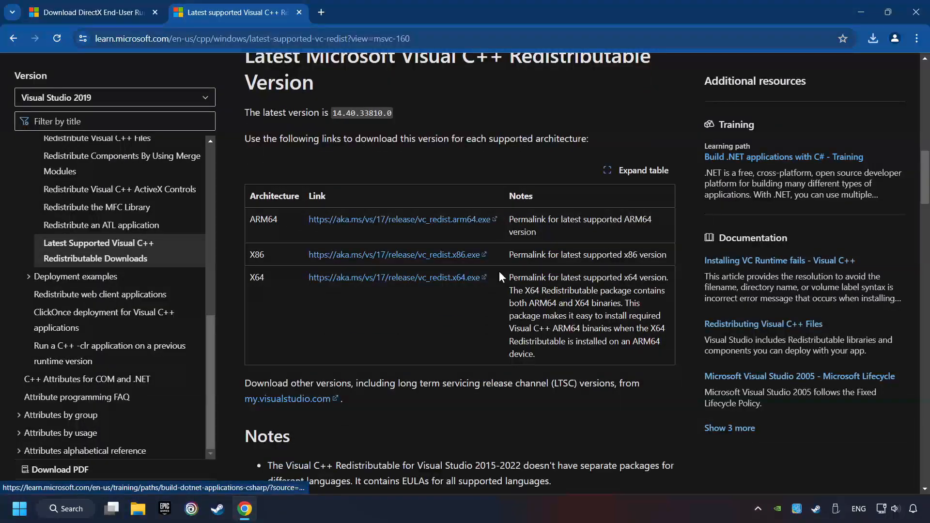
pyautogui.click(374, 219)
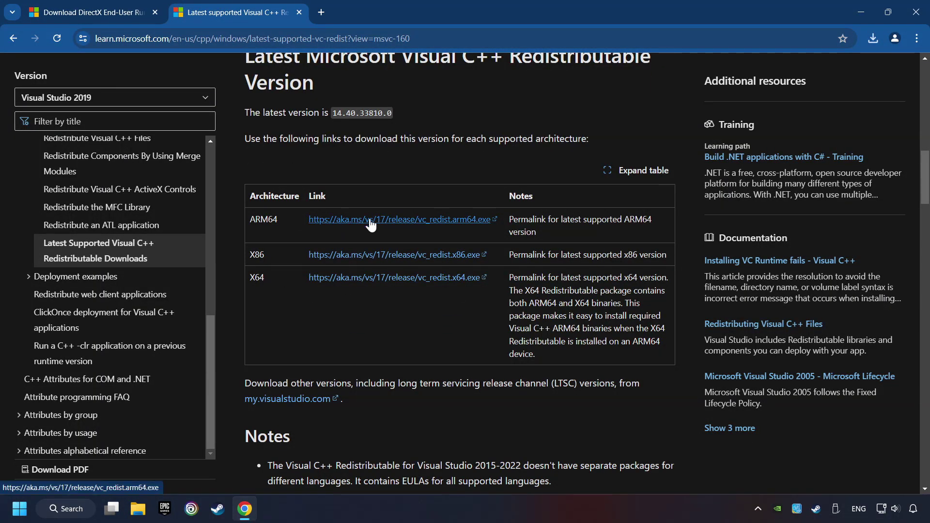
pyautogui.click(374, 255)
pyautogui.click(374, 277)
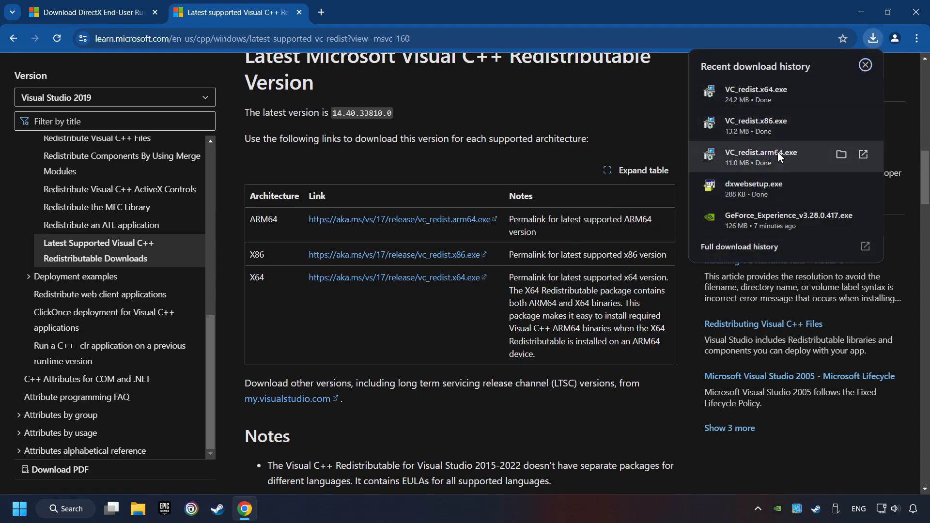
# Run VC_redist.arm64.exe, accept the license and start the install, which fails on this processor.
pyautogui.click(777, 152)
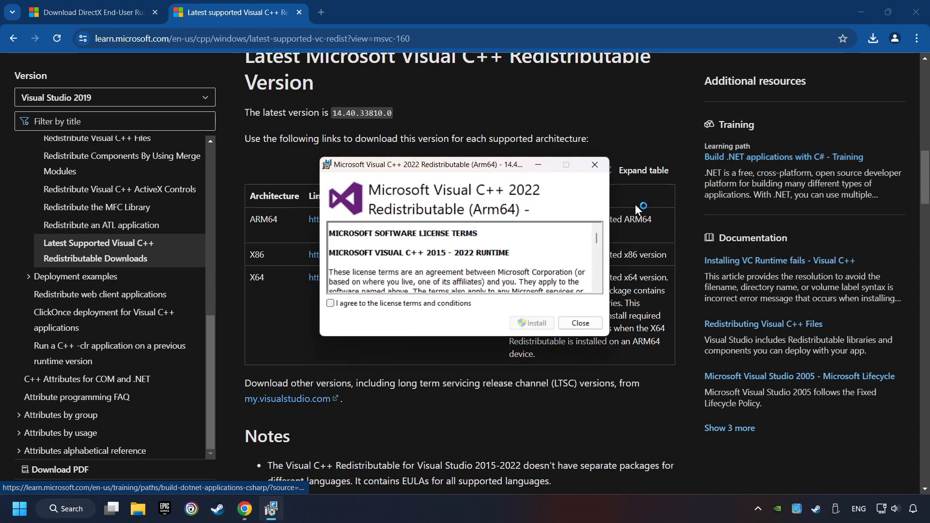
pyautogui.moveTo(597, 238); pyautogui.dragTo(596, 282)
pyautogui.click(330, 304)
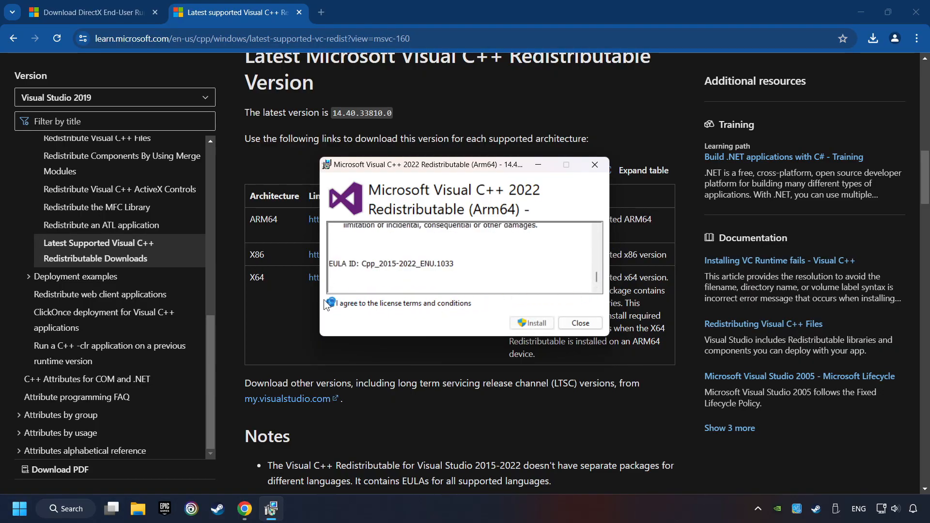
pyautogui.click(531, 322)
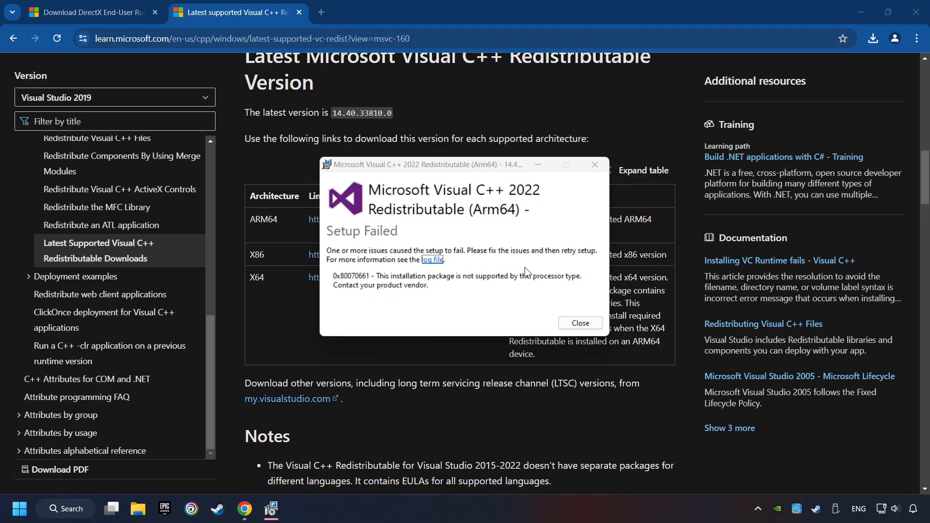
# Dismiss the failed ARM64 setup and install VC_redist.x86.exe from the downloads list.
pyautogui.click(578, 322)
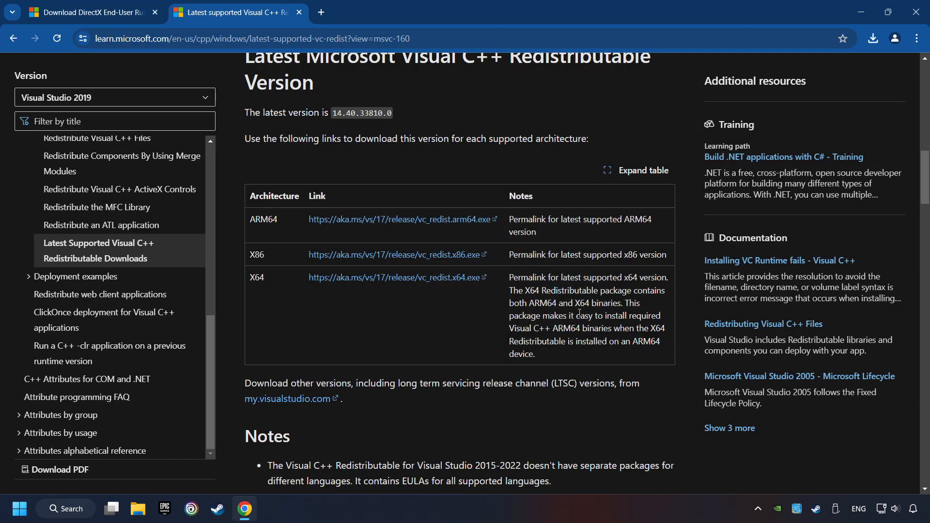
pyautogui.click(873, 38)
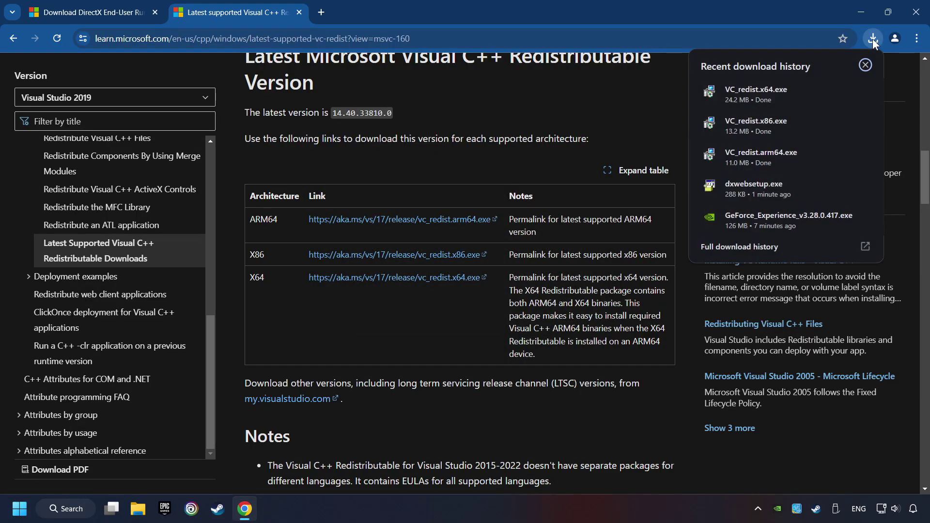
pyautogui.click(777, 118)
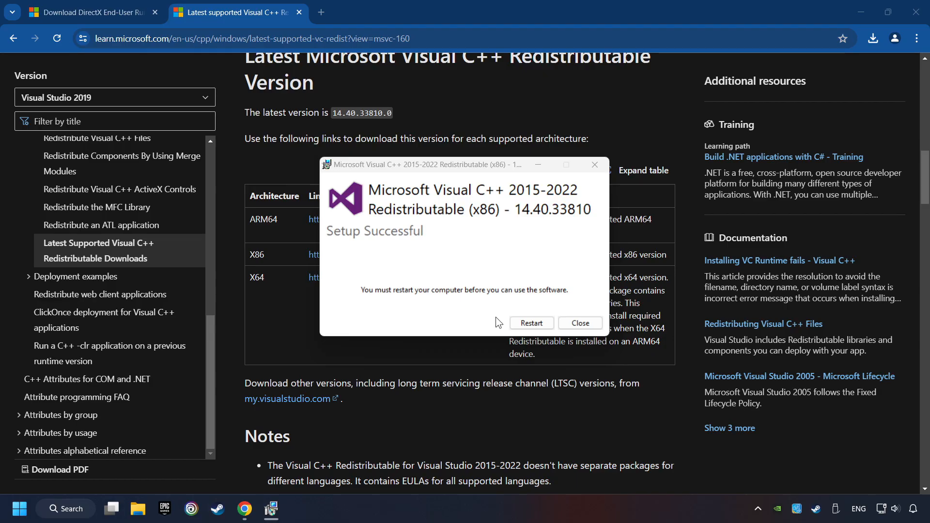
# Close the x86 success message and install VC_redist.x64.exe from the downloads list.
pyautogui.click(579, 323)
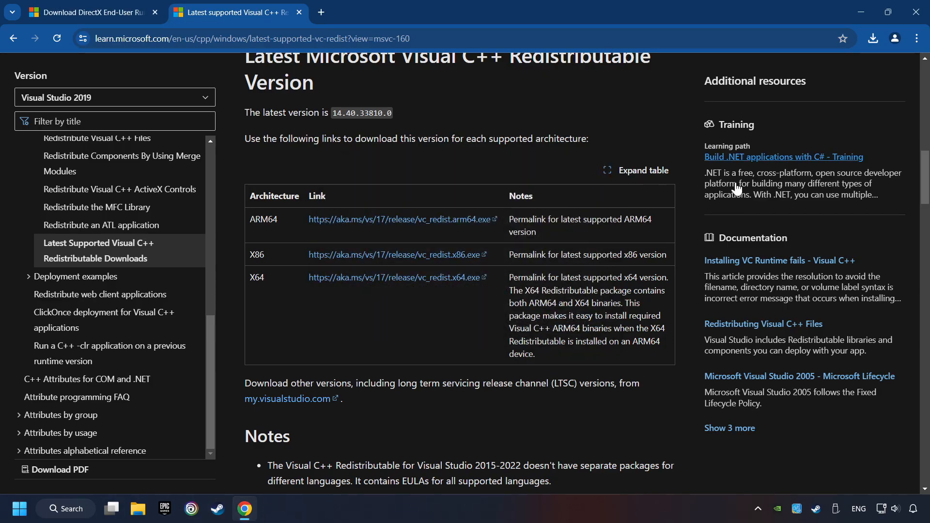
pyautogui.click(871, 38)
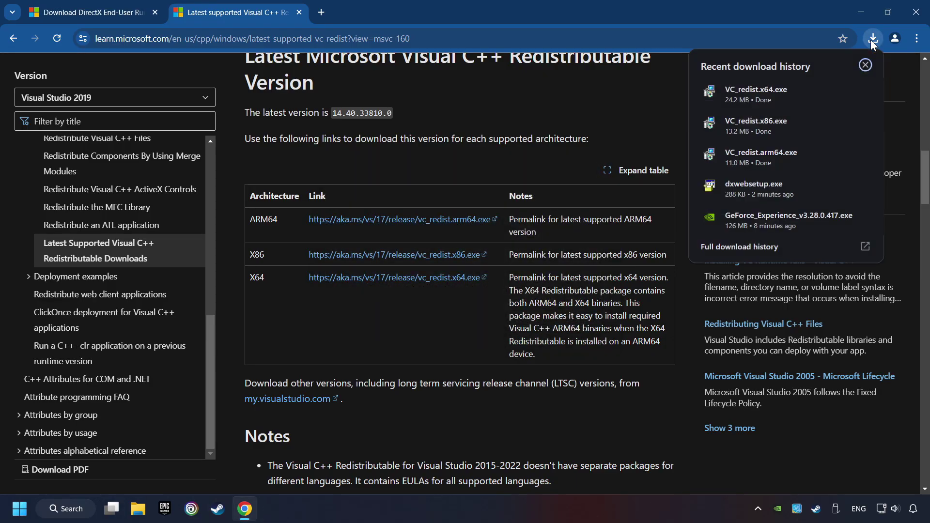
pyautogui.click(795, 89)
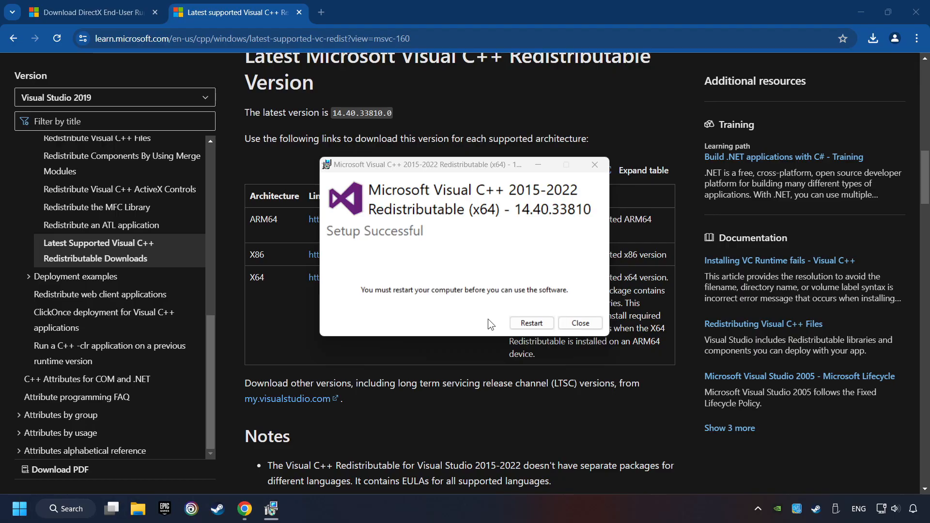
# Search 'updates', run Check for updates until the PC reports up to date, then close Settings.
pyautogui.click(531, 323)
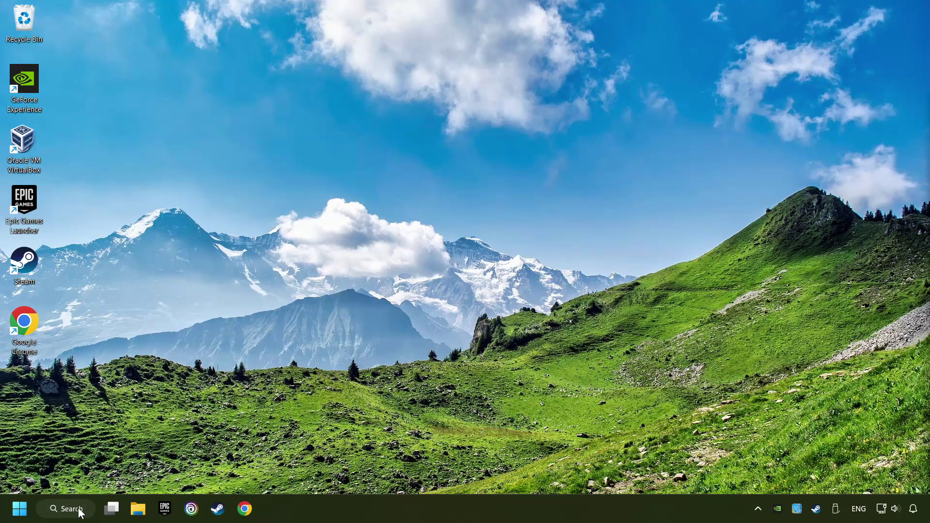
pyautogui.click(69, 508)
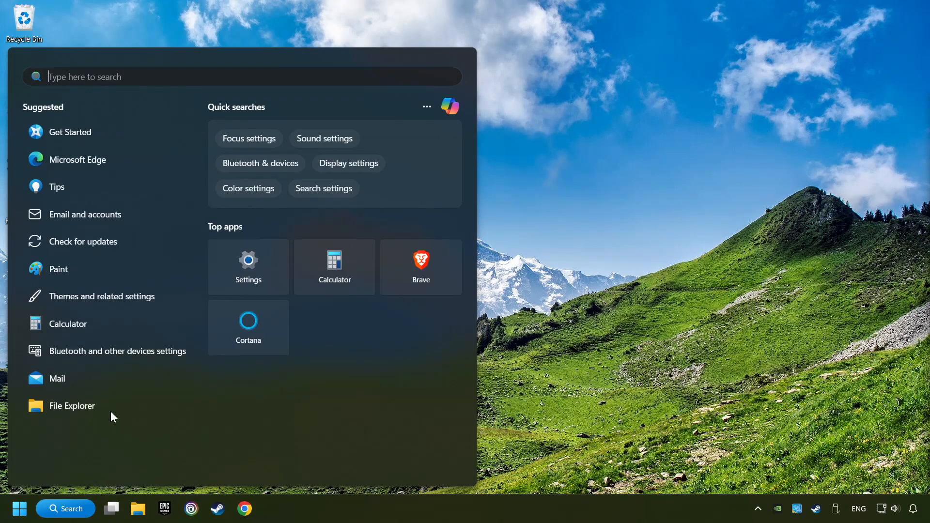
pyautogui.write('update')
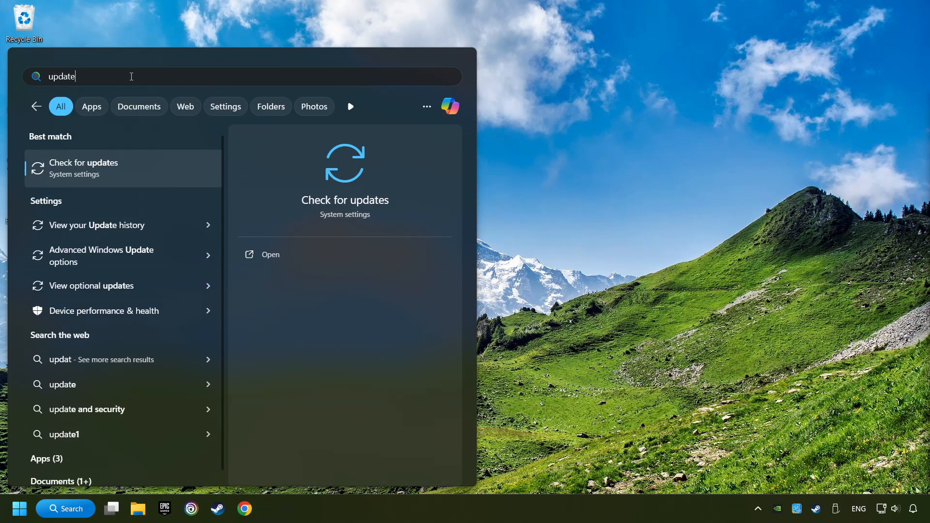
pyautogui.write('s')
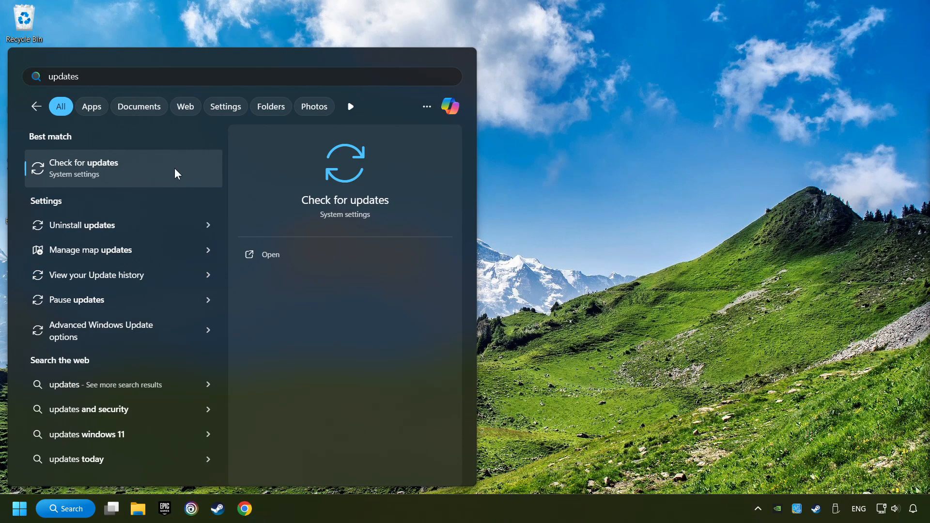
pyautogui.click(174, 173)
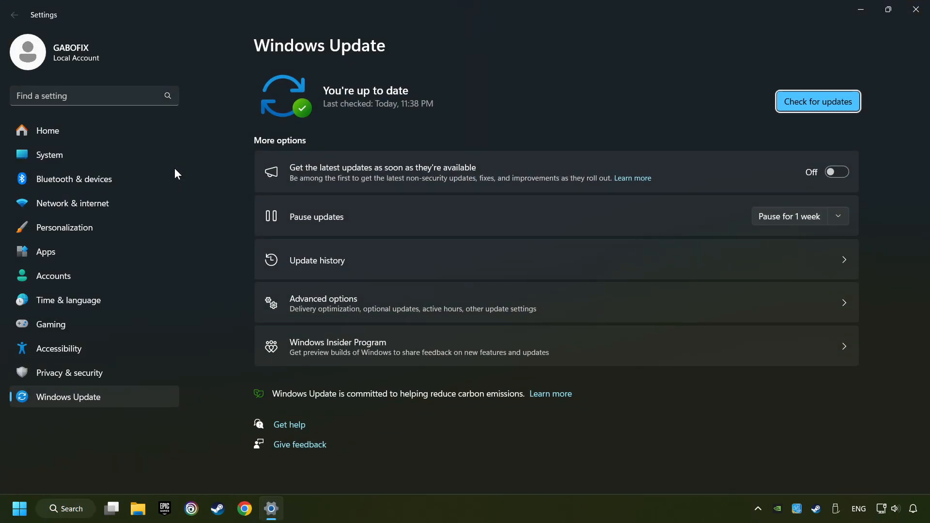
pyautogui.click(828, 106)
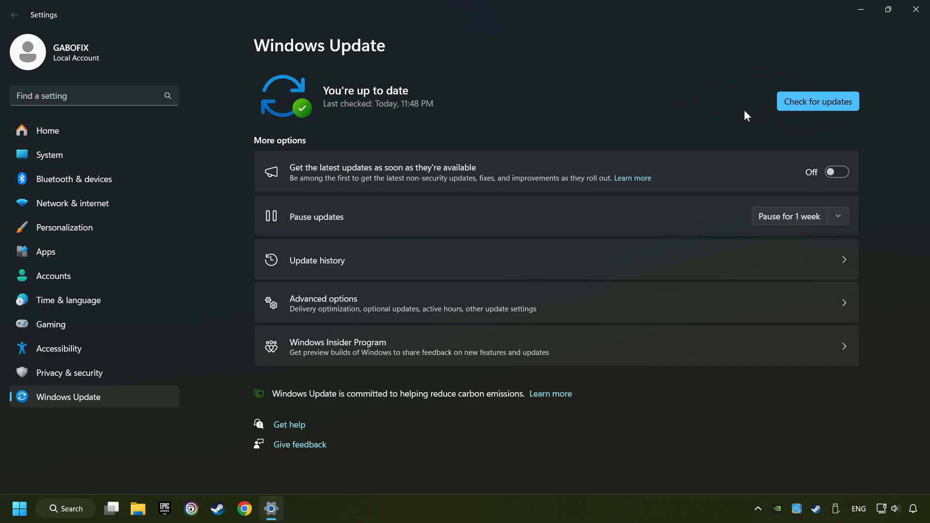
pyautogui.click(913, 14)
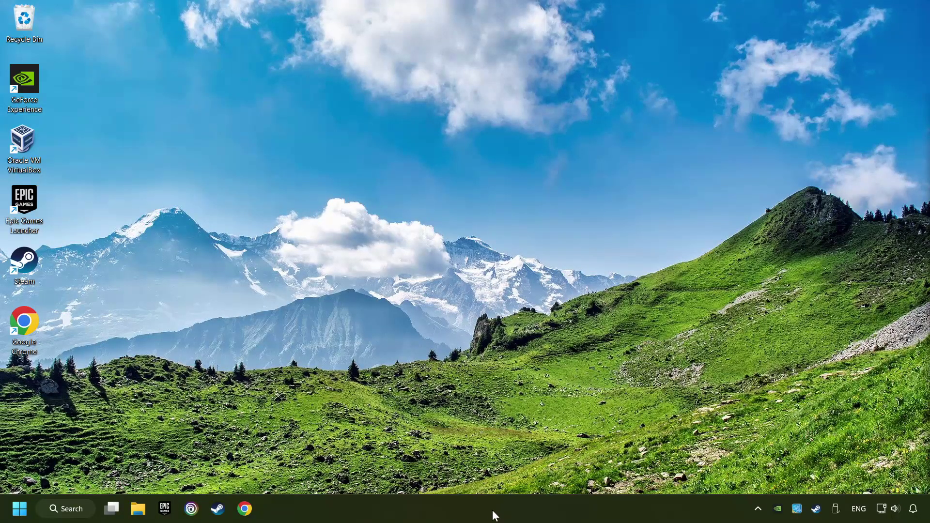
# Launch Task Manager from the taskbar and switch to the Startup apps list.
pyautogui.rightClick(458, 508)
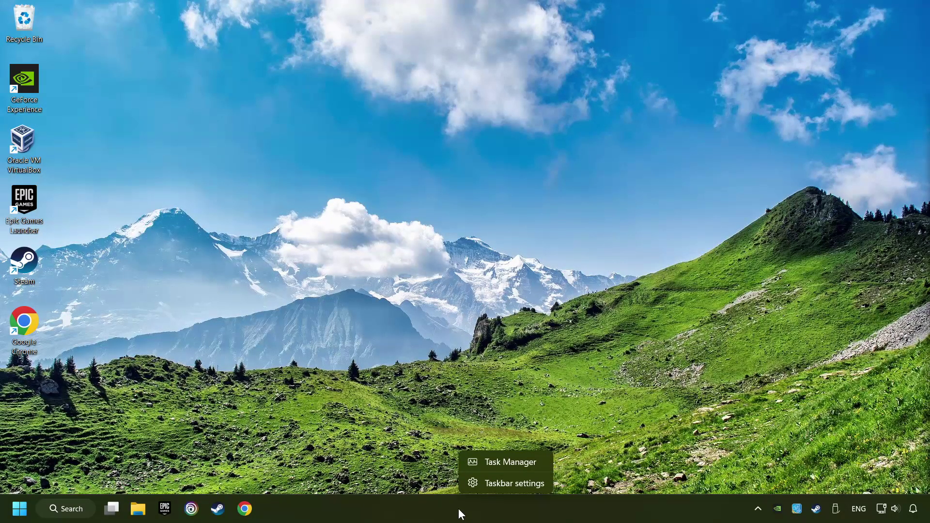
pyautogui.click(531, 462)
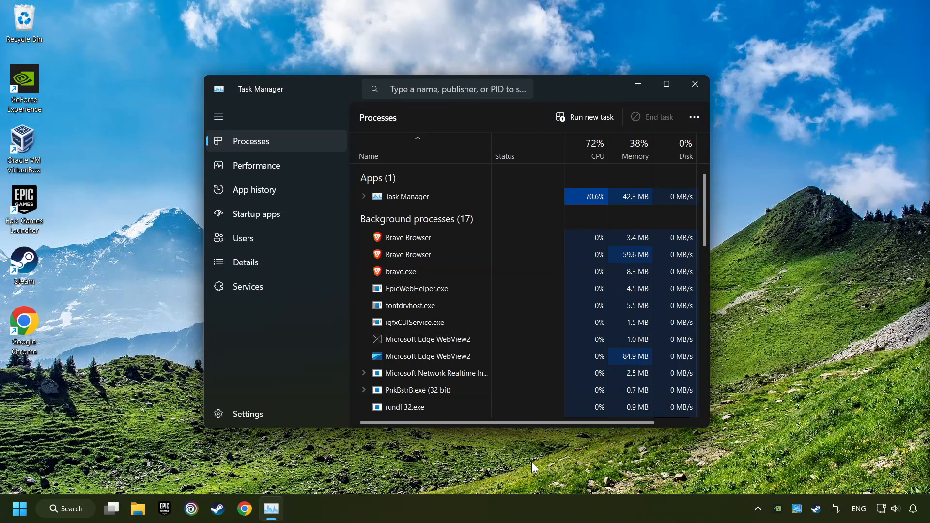
pyautogui.click(300, 216)
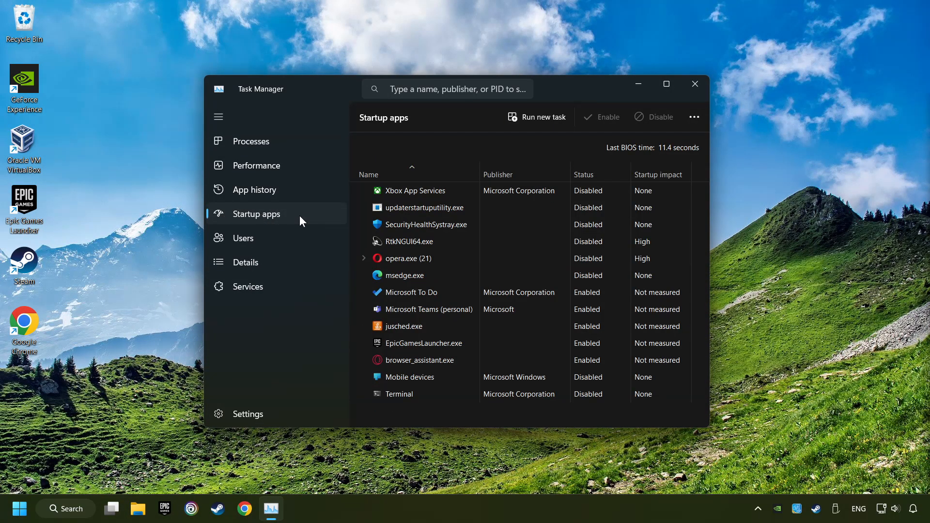
# Disable Microsoft To Do, Teams, jusched, EpicGamesLauncher and browser_assistant at startup, then close Task Manager.
pyautogui.click(505, 293)
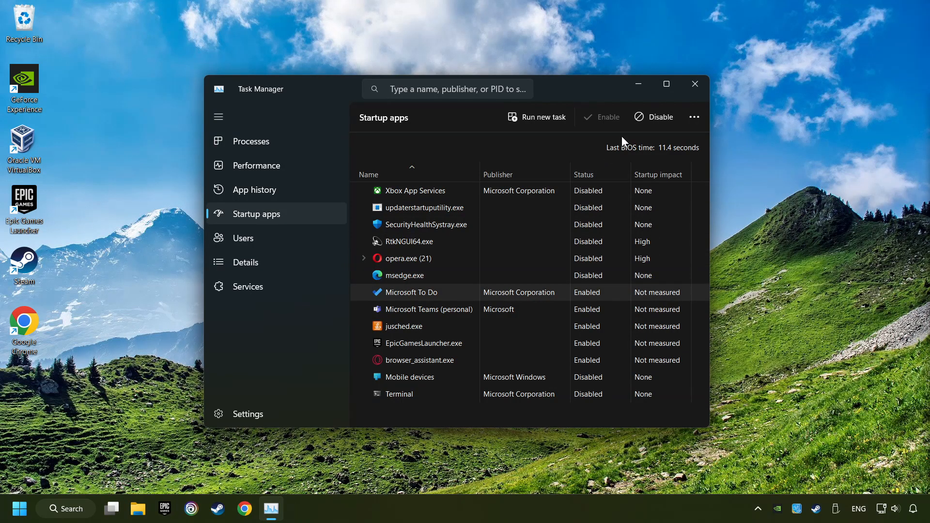
pyautogui.click(595, 314)
pyautogui.click(649, 119)
pyautogui.click(618, 324)
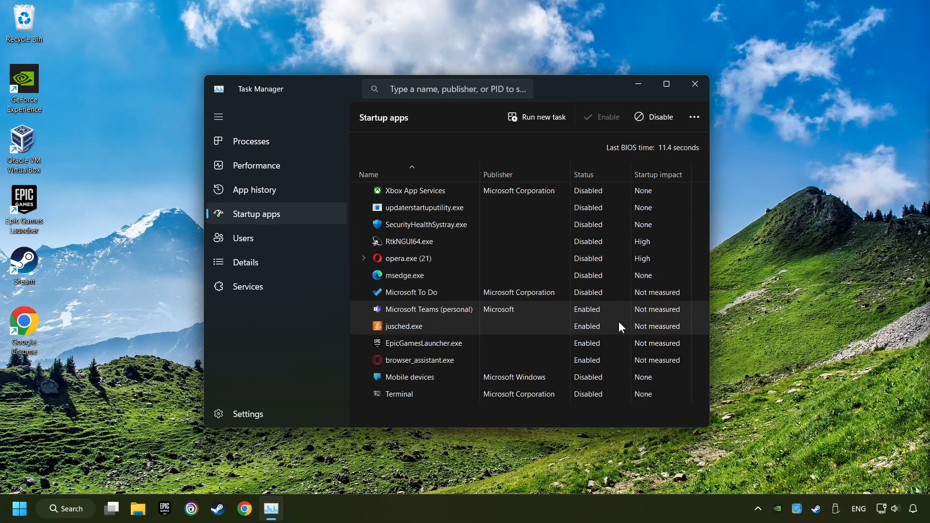
pyautogui.click(610, 344)
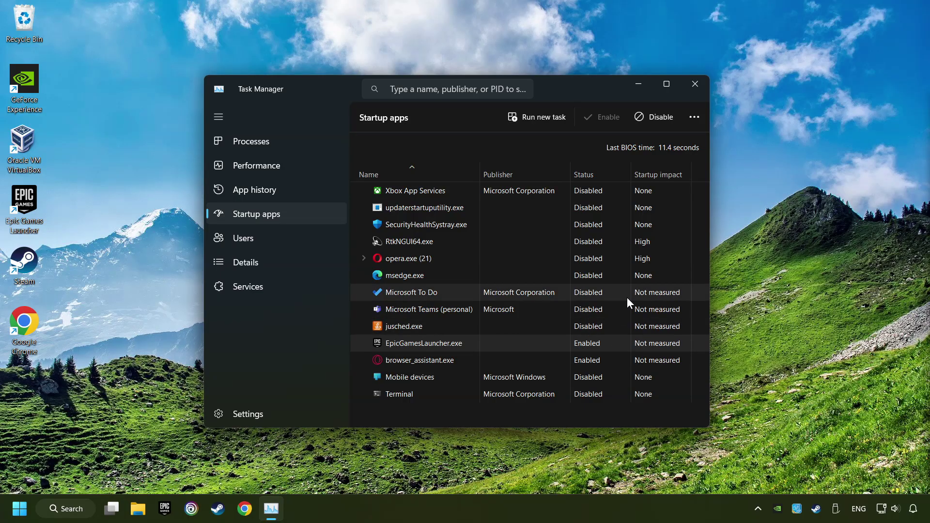
pyautogui.click(657, 117)
pyautogui.click(623, 360)
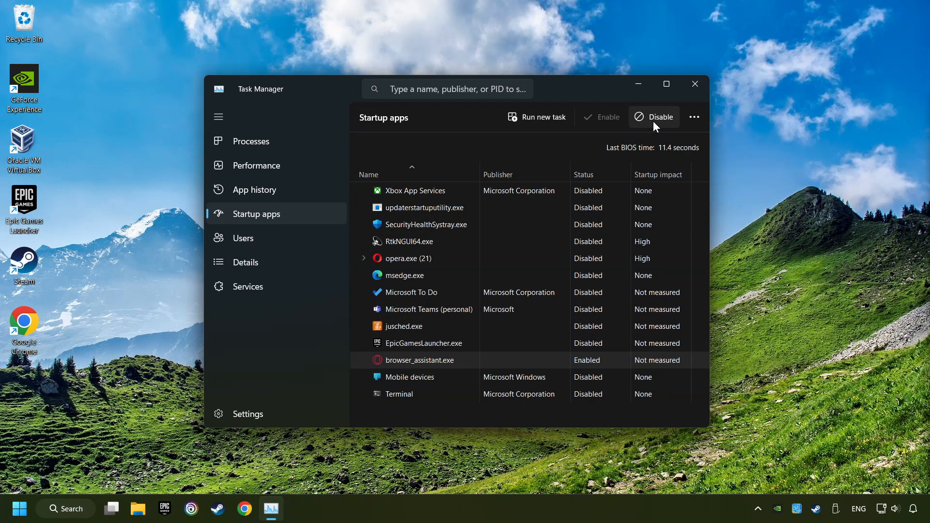
pyautogui.click(654, 122)
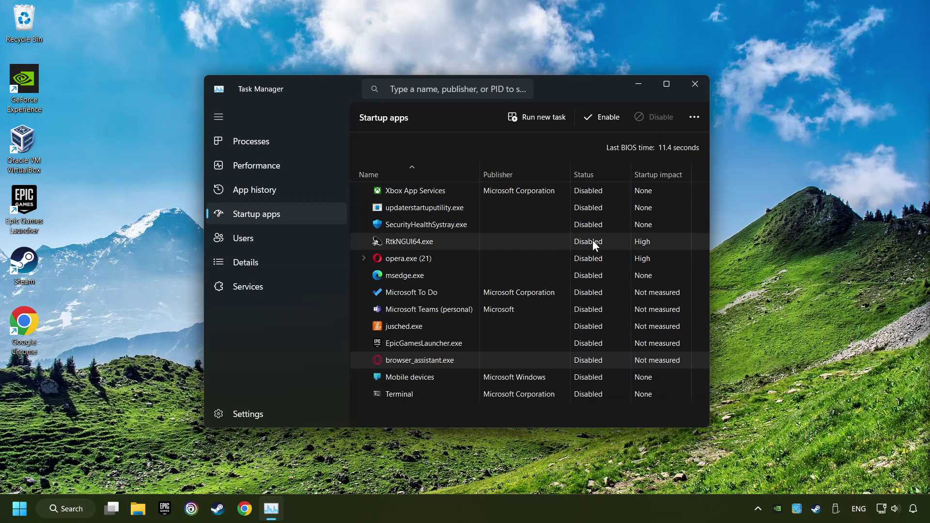
pyautogui.click(691, 82)
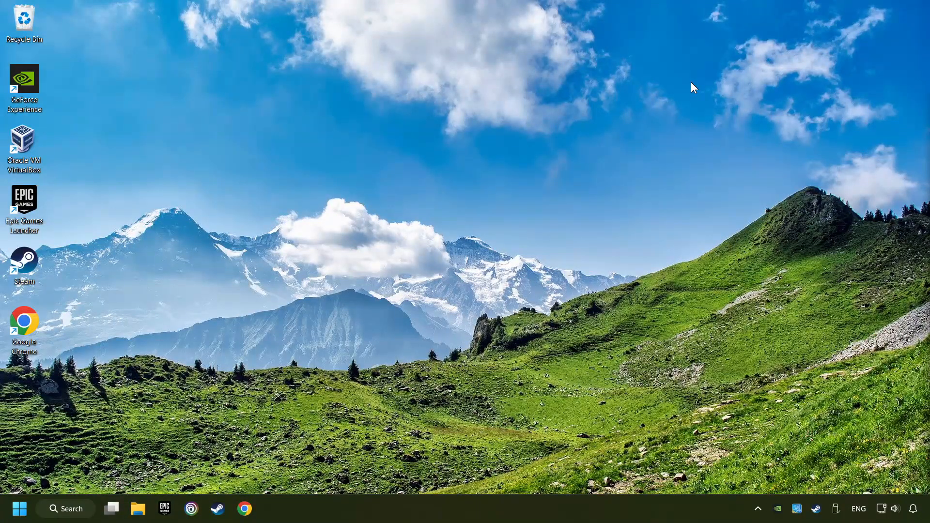
pyautogui.click(70, 513)
pyautogui.write('whatsapp web')
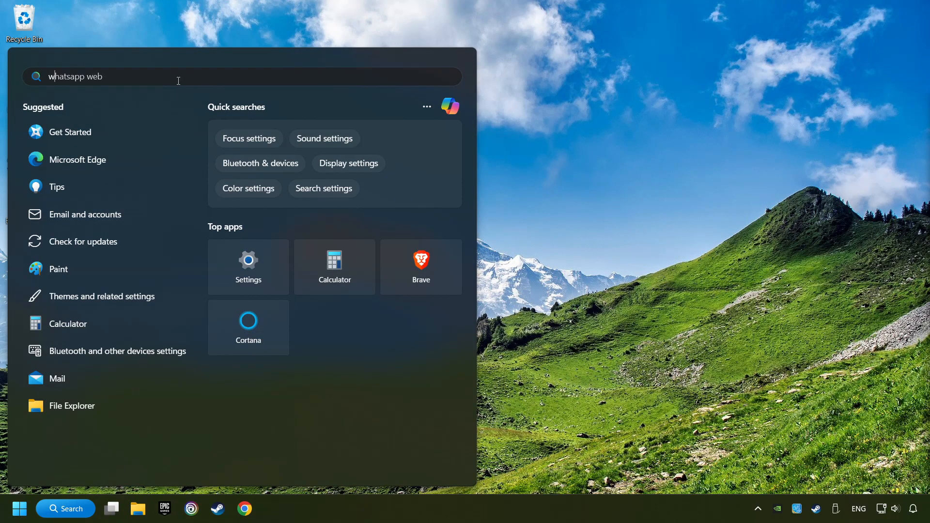
pyautogui.write('windows security')
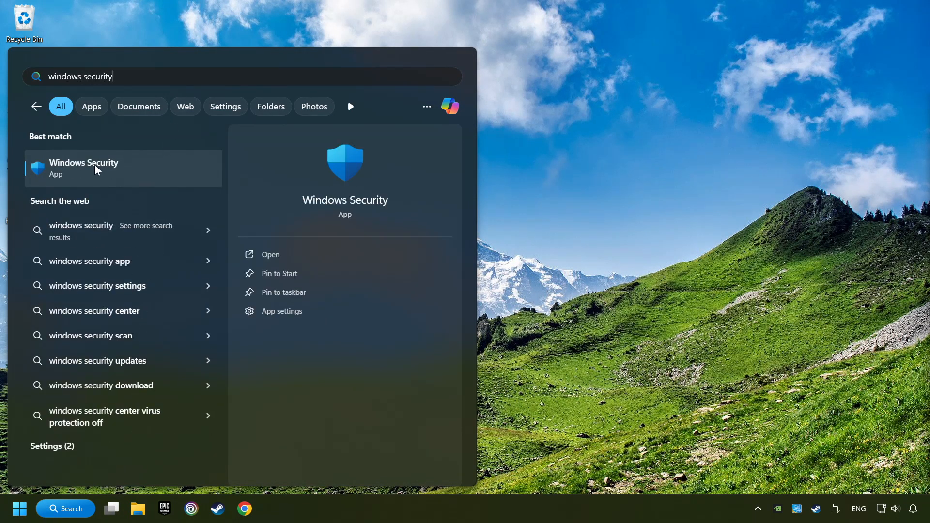
pyautogui.click(188, 169)
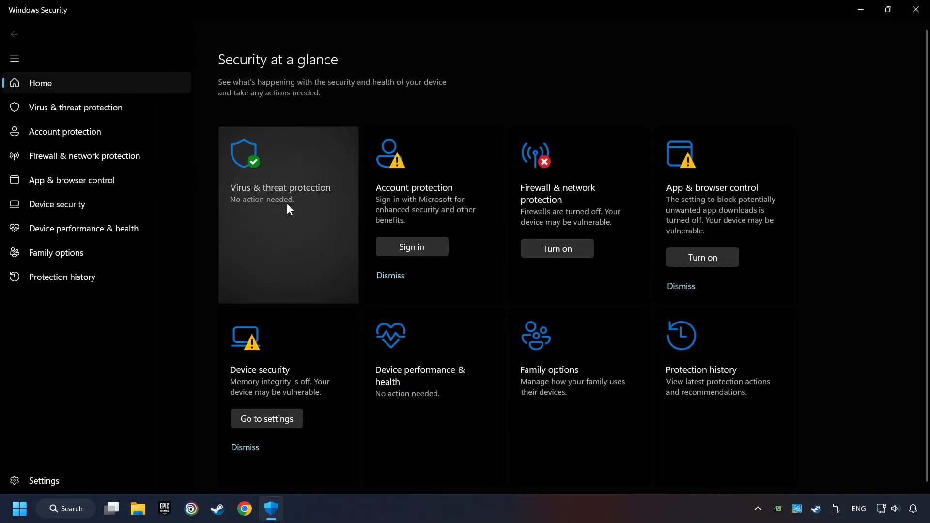
pyautogui.click(301, 208)
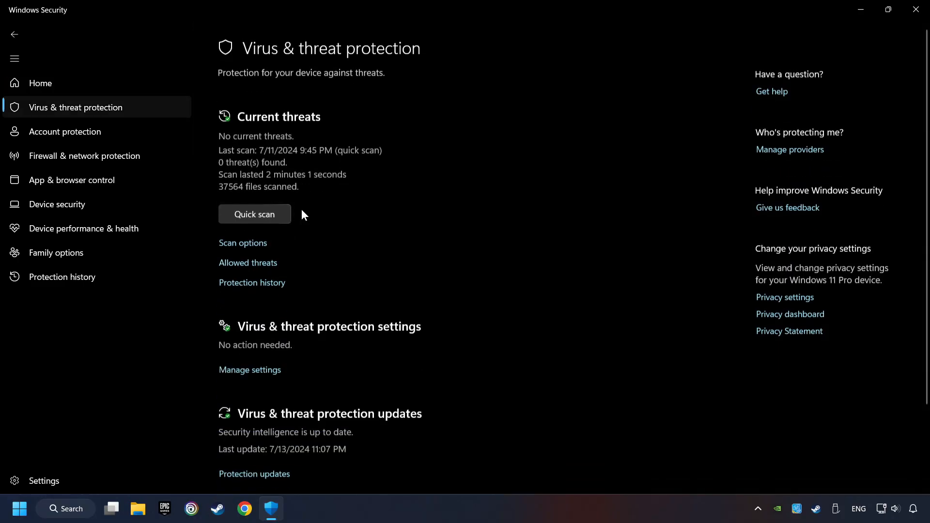
pyautogui.scroll(-1, 315, 237)
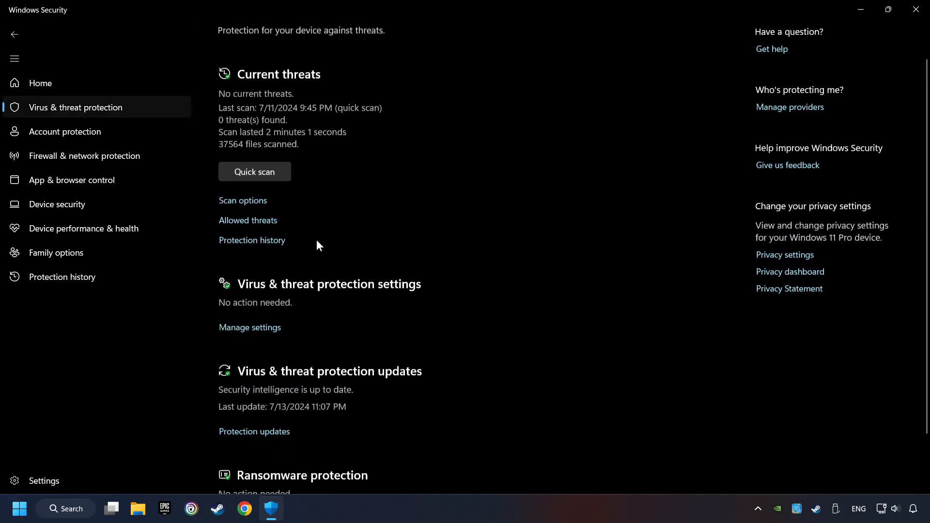
pyautogui.scroll(-1, 316, 239)
pyautogui.click(250, 295)
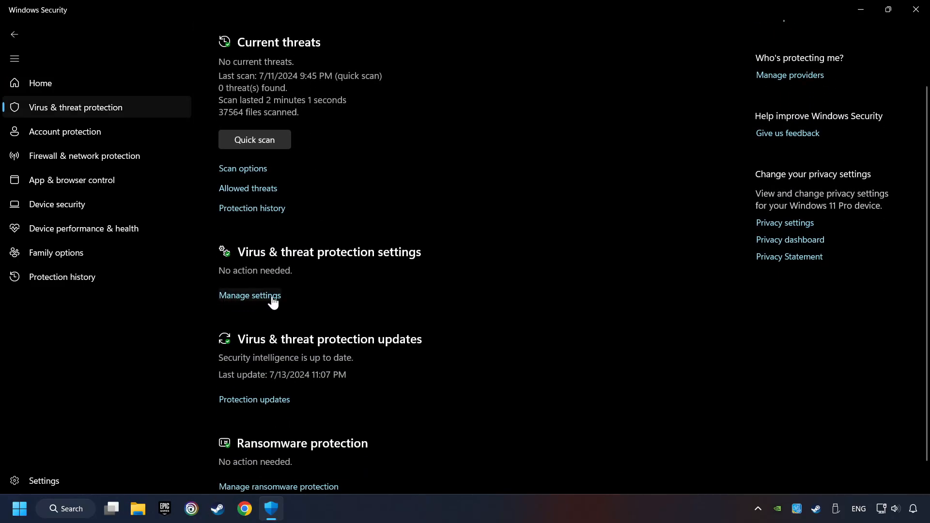
pyautogui.scroll(-6, 340, 289)
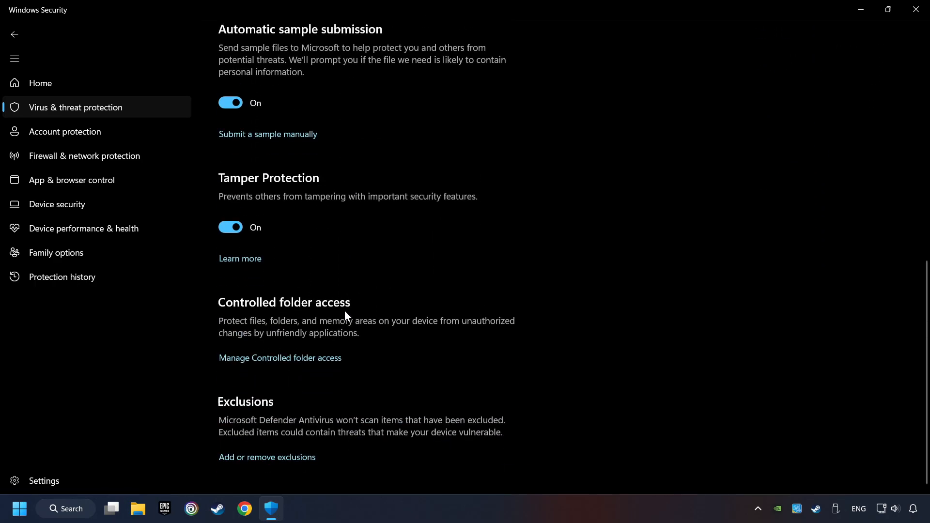
pyautogui.click(287, 457)
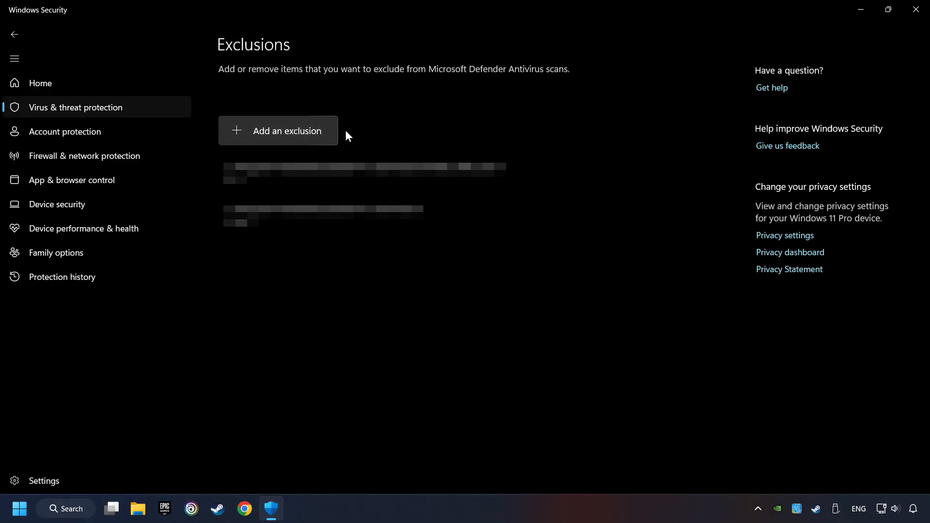
pyautogui.click(914, 15)
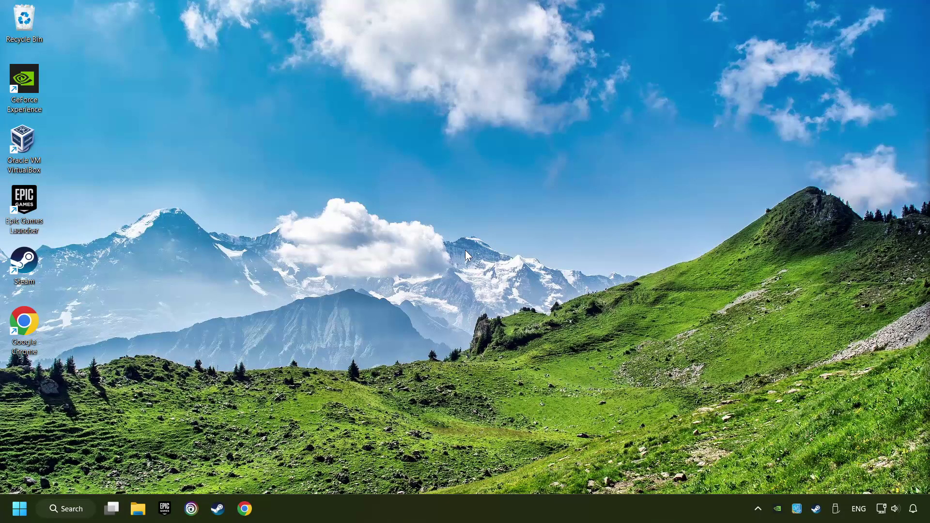
# Search 'firewall', open Allow an app through Windows Firewall and unlock the list with Change settings.
pyautogui.click(71, 509)
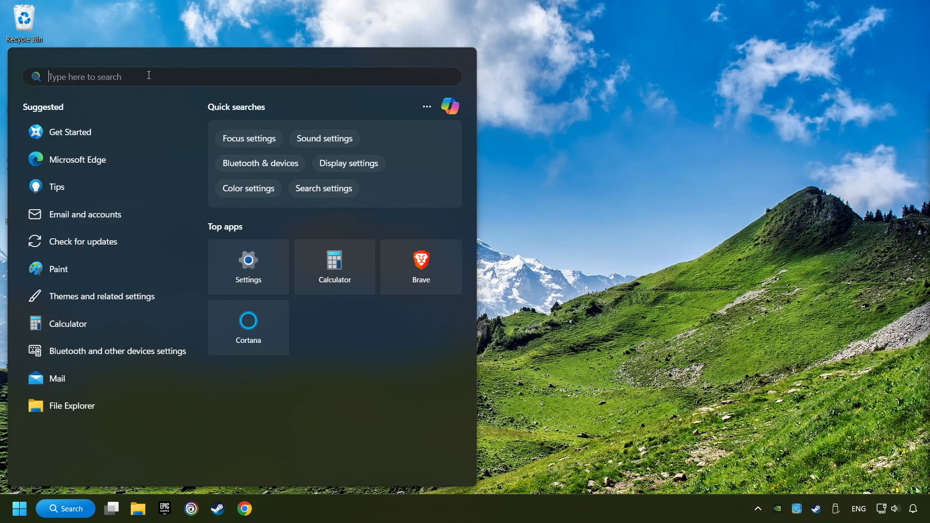
pyautogui.write('firewall')
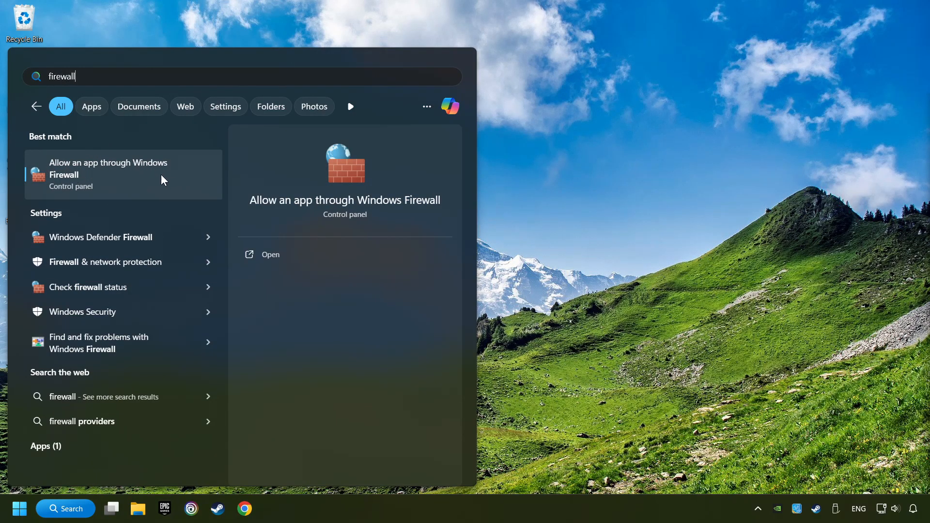
pyautogui.click(193, 168)
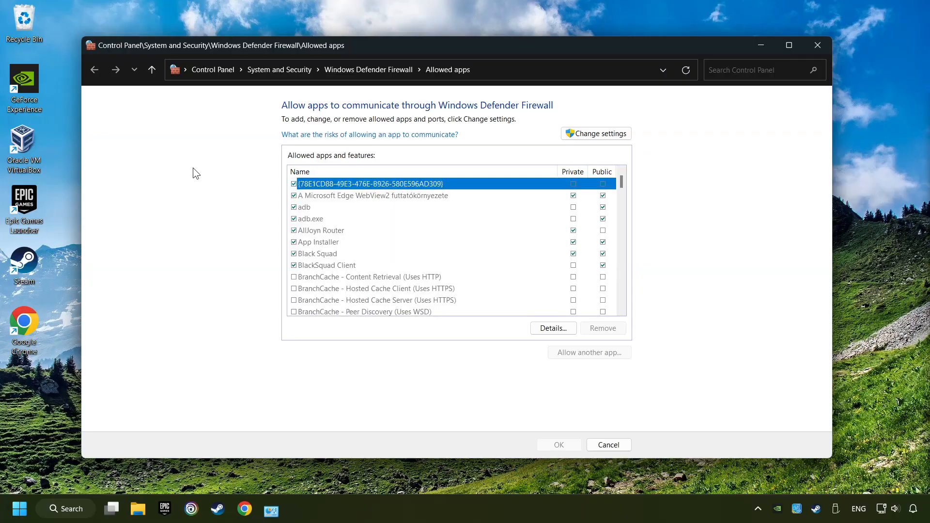
pyautogui.click(612, 137)
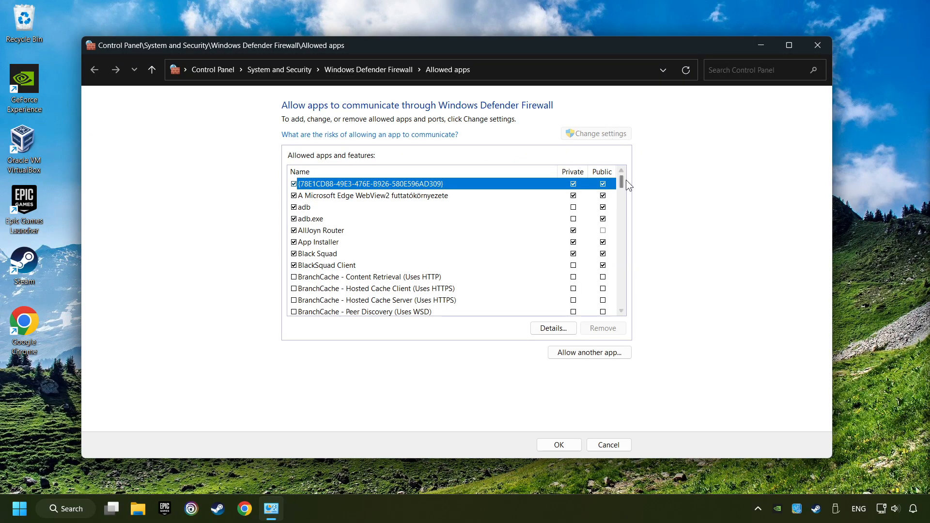
pyautogui.moveTo(621, 184)
pyautogui.mouseDown()
pyautogui.moveTo(616, 231)
pyautogui.moveTo(609, 197)
pyautogui.mouseUp()
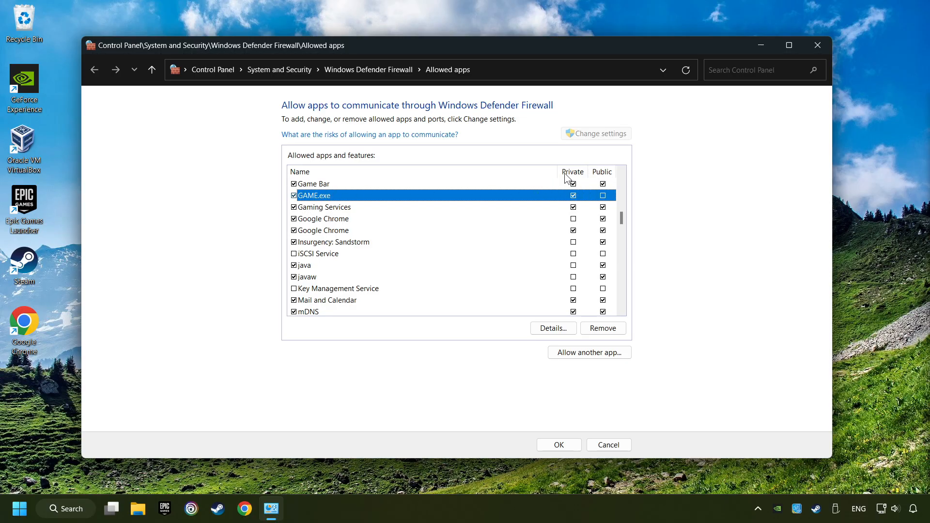
# Allow GAME.exe on both private and public networks and save with OK.
pyautogui.click(603, 195)
pyautogui.click(574, 195)
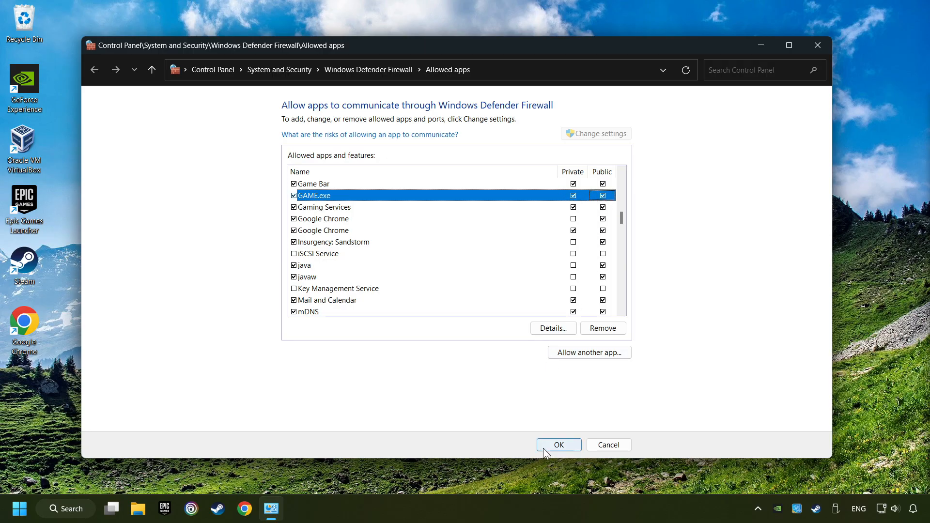
pyautogui.click(559, 445)
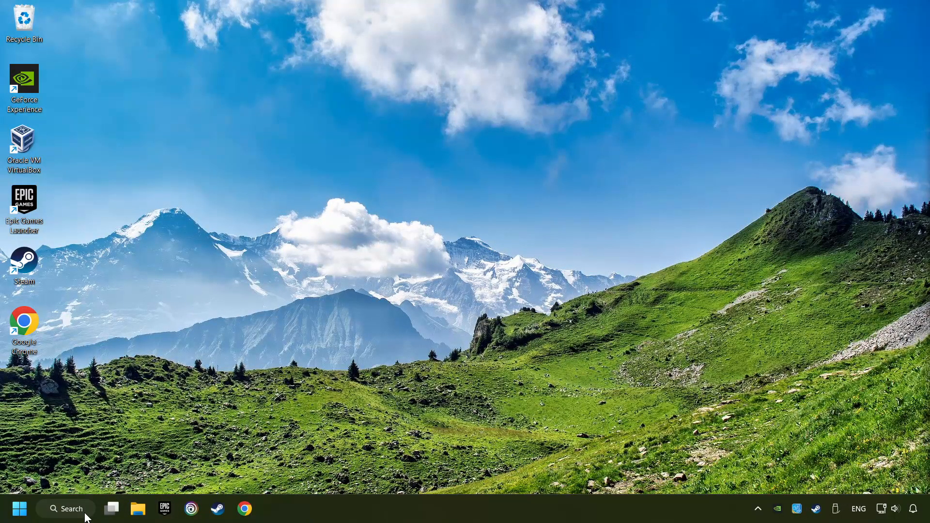
# Launch Command Prompt as administrator from search and run sfc /scannow.
pyautogui.click(67, 509)
pyautogui.write('cmd')
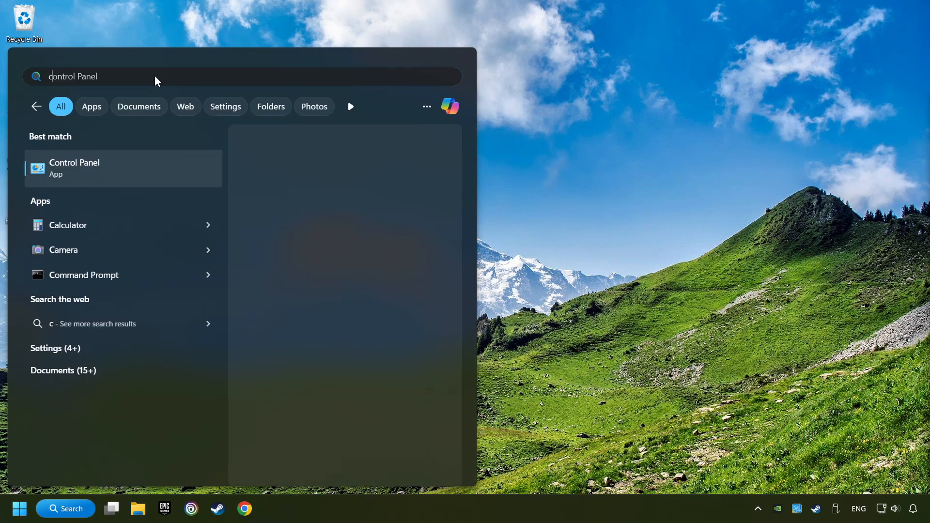
pyautogui.rightClick(181, 167)
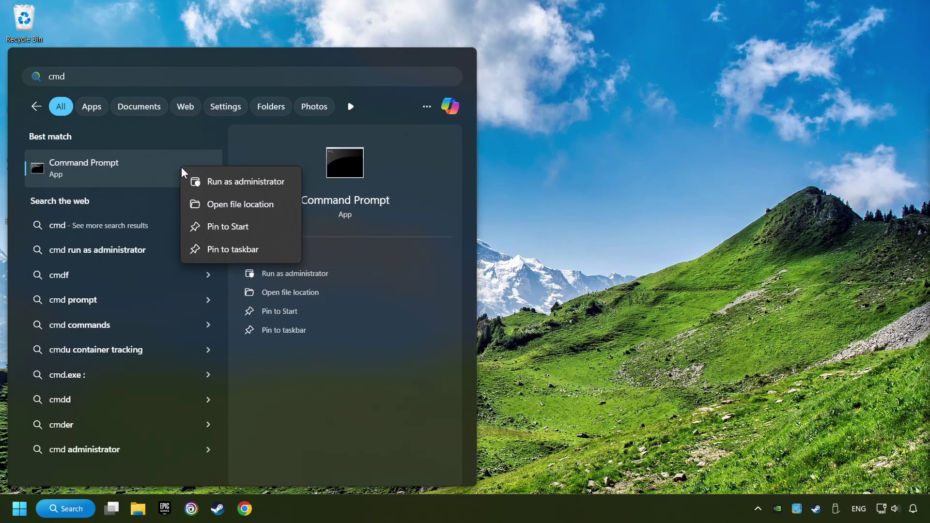
pyautogui.click(233, 181)
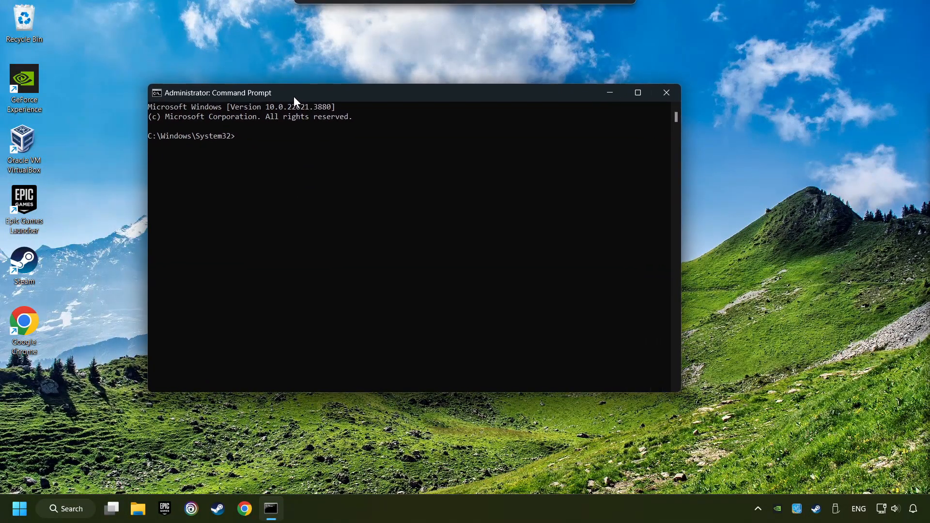
pyautogui.moveTo(293, 96); pyautogui.dragTo(335, 101)
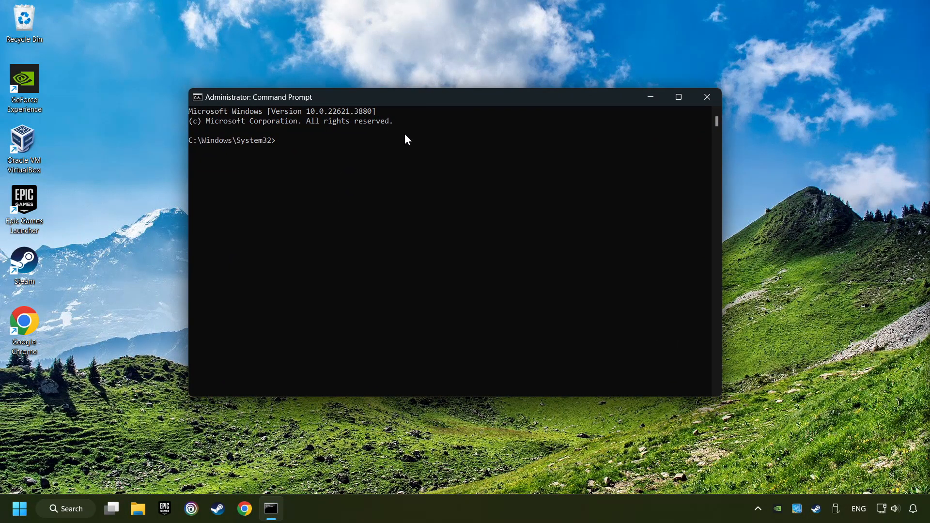
pyautogui.write('sfc /')
pyautogui.write('scannow')
pyautogui.press('Return')
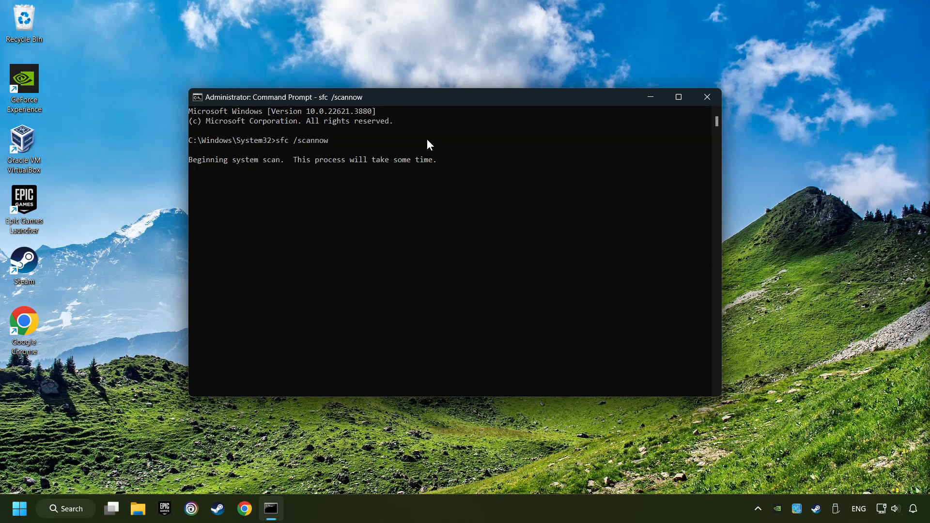